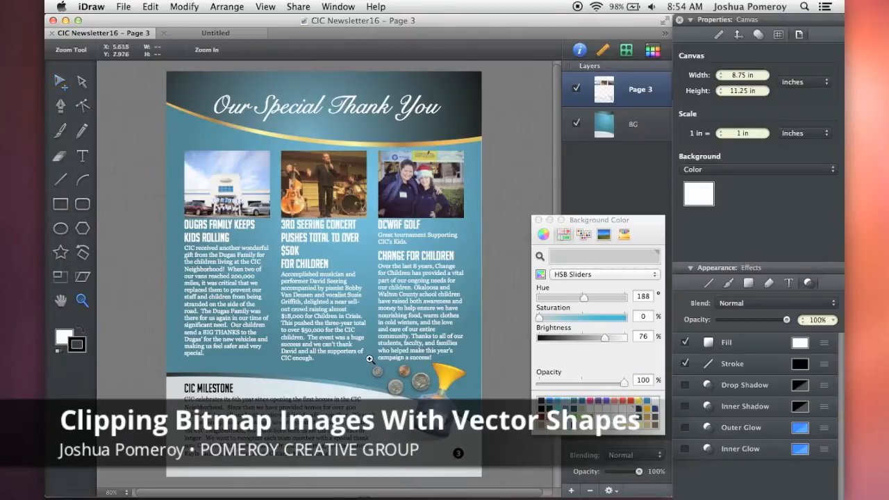
# Inspect the source images hidden behind the half dollar, quarter and penny shapes near the jug on the newsletter page.
pyautogui.moveTo(393, 379); pyautogui.dragTo(457, 452)
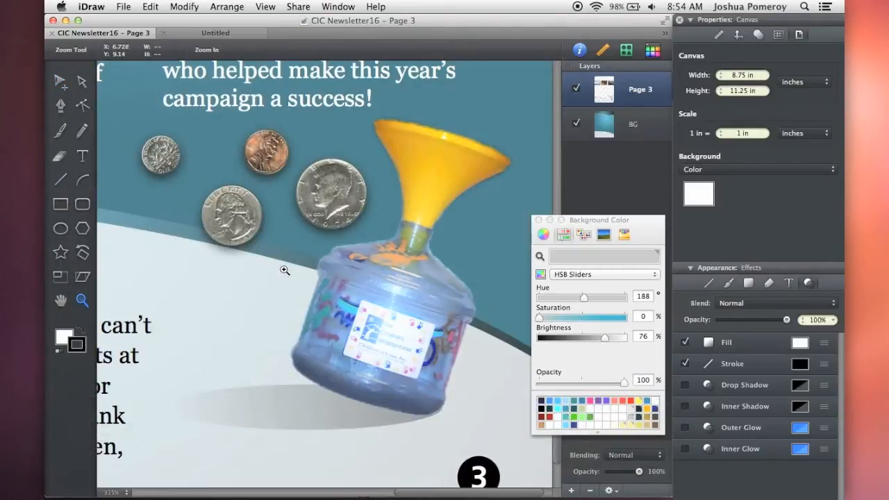
pyautogui.moveTo(288, 286); pyautogui.dragTo(324, 321)
pyautogui.press('v')
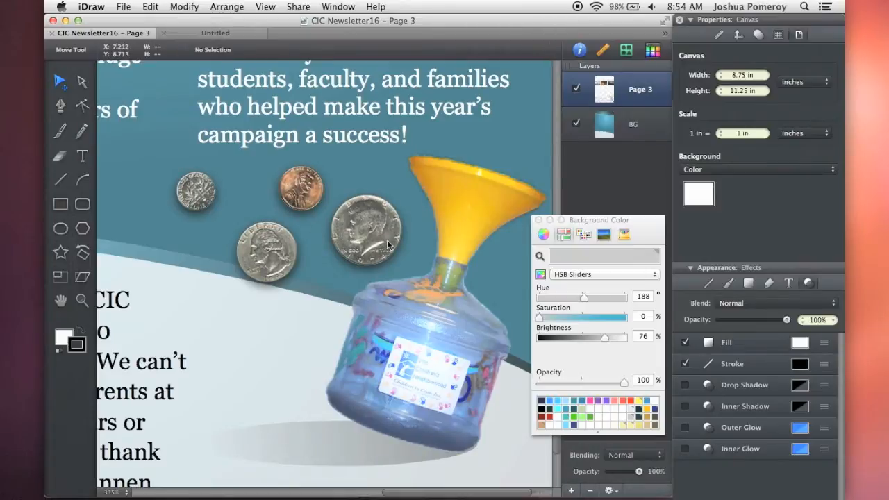
pyautogui.doubleClick(343, 241)
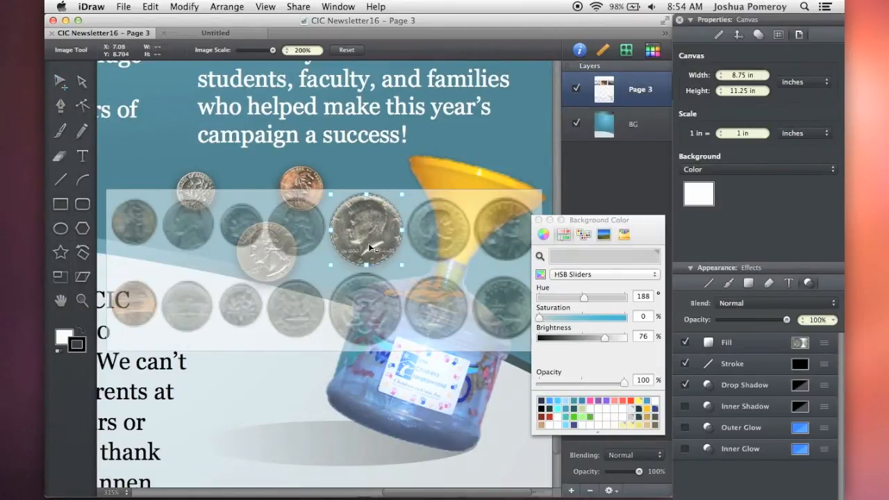
pyautogui.press('Escape')
pyautogui.doubleClick(281, 257)
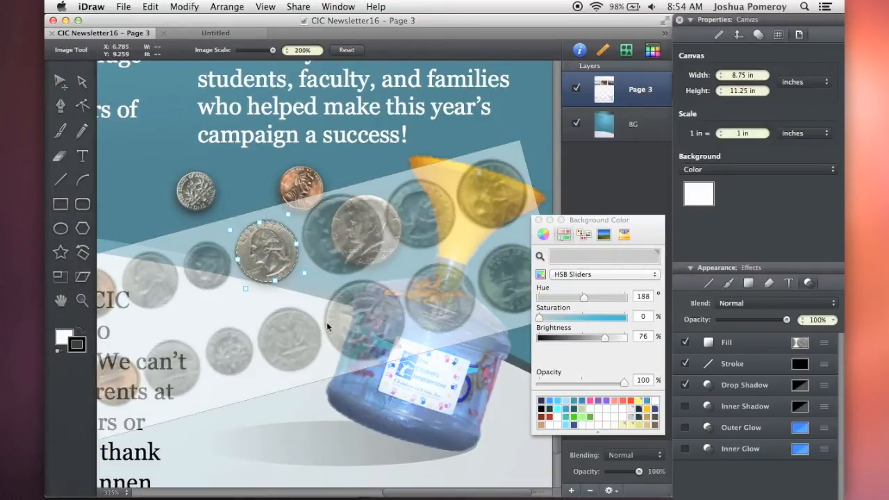
pyautogui.press('Escape')
pyautogui.doubleClick(303, 193)
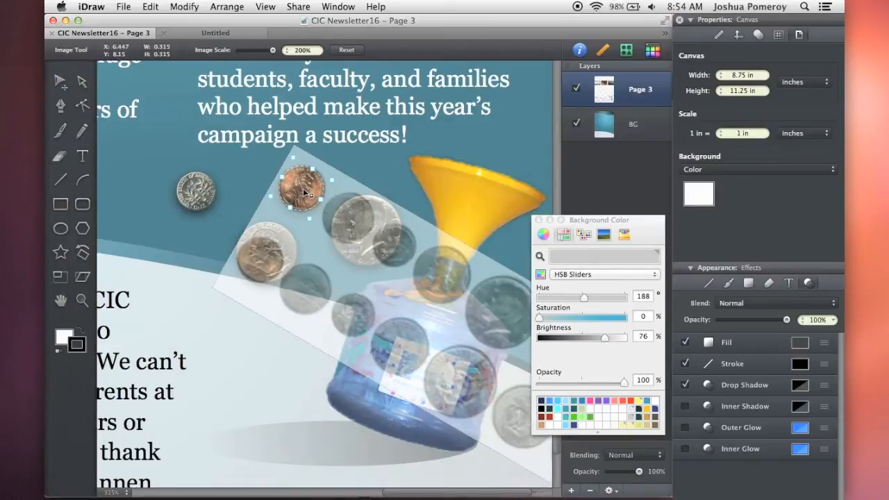
pyautogui.press('Escape')
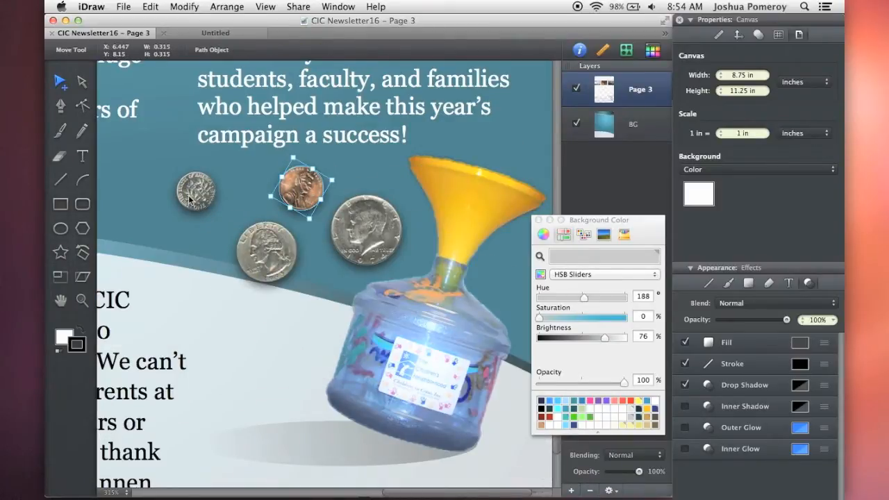
# Display the path tools for the dime, and check the quarter and half dollar as individual path objects.
pyautogui.click(189, 199)
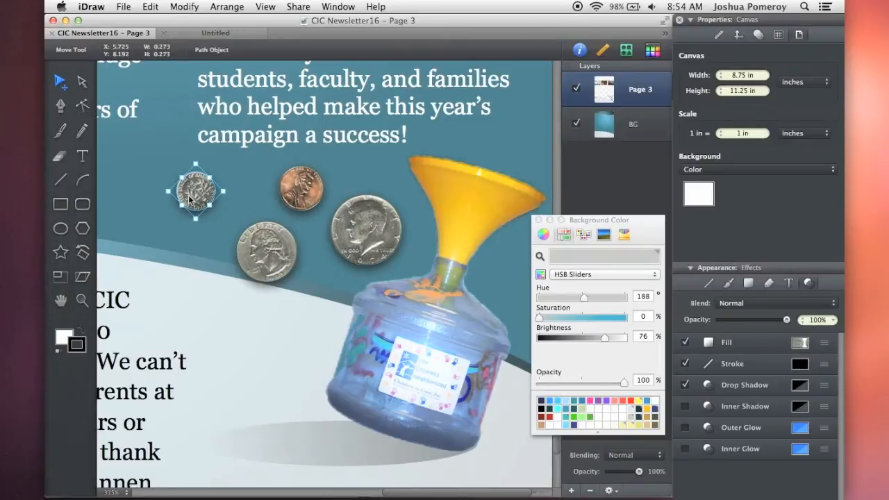
pyautogui.click(759, 36)
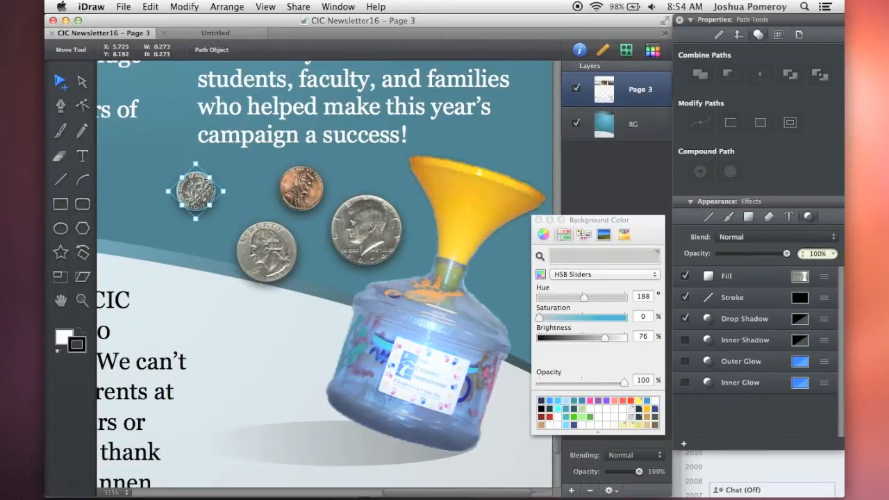
pyautogui.click(270, 251)
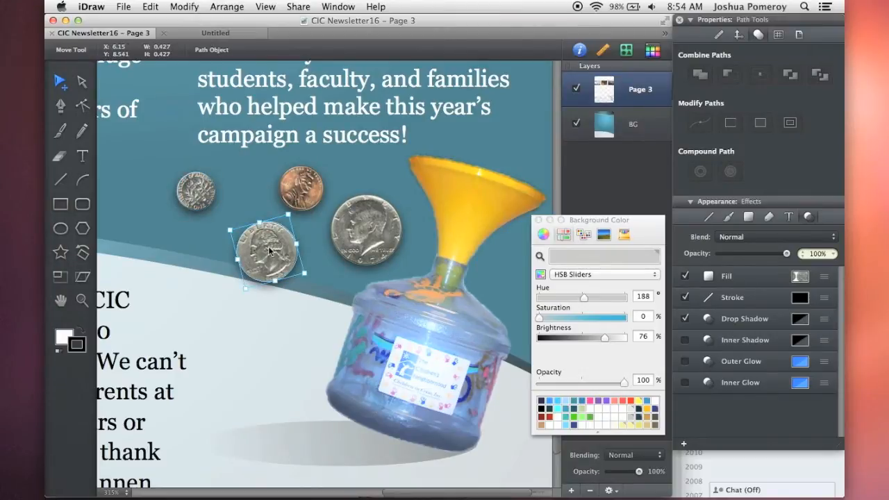
pyautogui.click(342, 226)
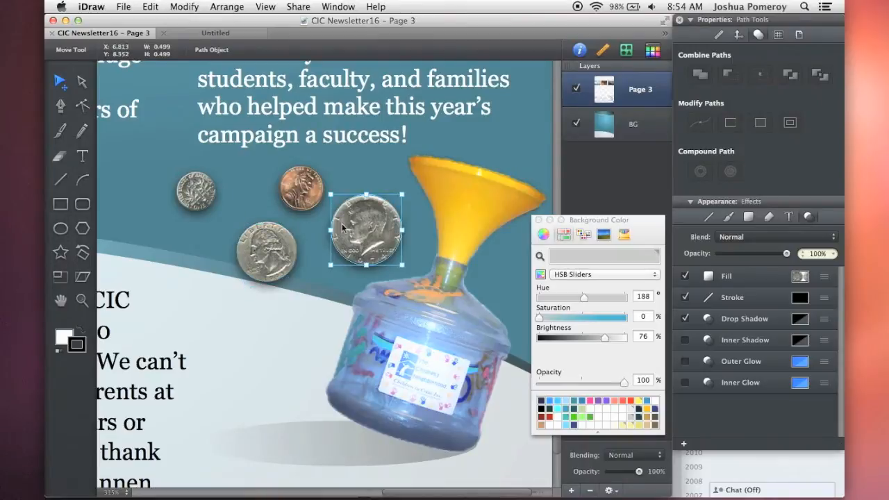
# Switch to the Untitled document and reposition the square penny image at about X 2.602, Y 2.55.
pyautogui.click(211, 36)
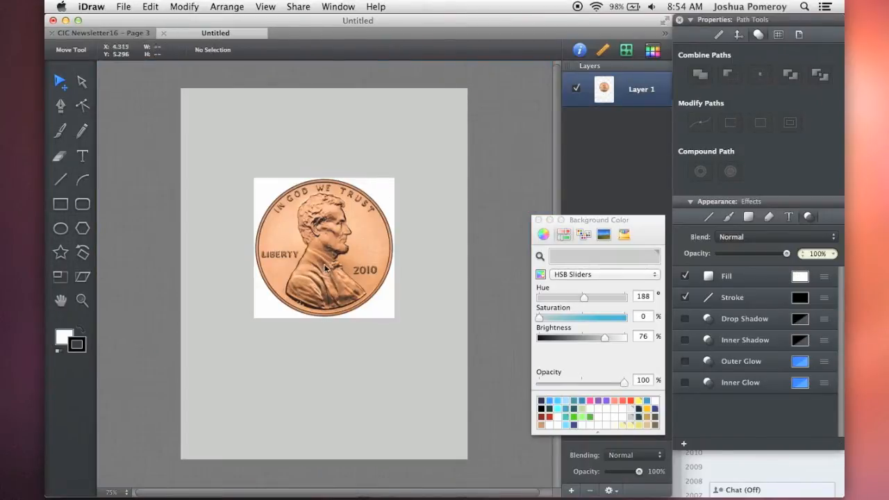
pyautogui.scroll(3, 325, 228)
pyautogui.click(354, 227)
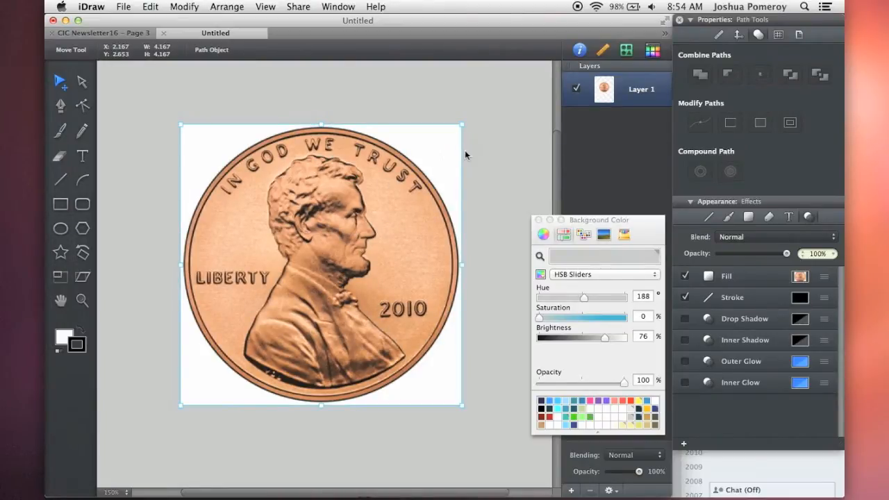
pyautogui.moveTo(397, 248); pyautogui.dragTo(313, 249)
pyautogui.moveTo(264, 234); pyautogui.dragTo(374, 251)
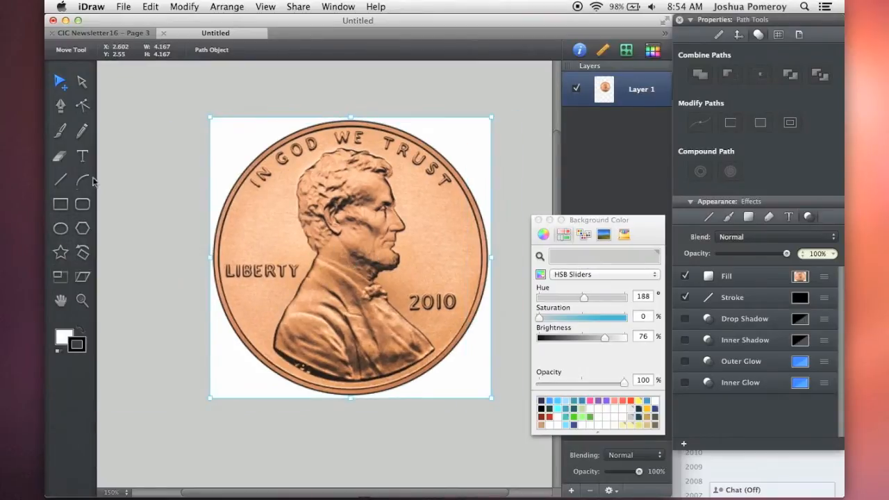
# Draw a circle over the penny and enlarge it toward the coin's rim, about 3.91 across.
pyautogui.click(60, 230)
pyautogui.moveTo(256, 163); pyautogui.dragTo(446, 386)
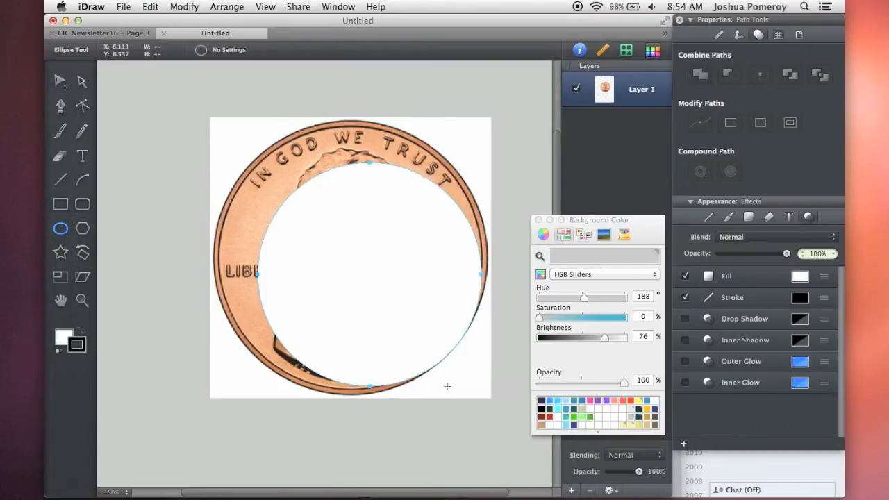
pyautogui.press('v')
pyautogui.moveTo(257, 160); pyautogui.dragTo(223, 122)
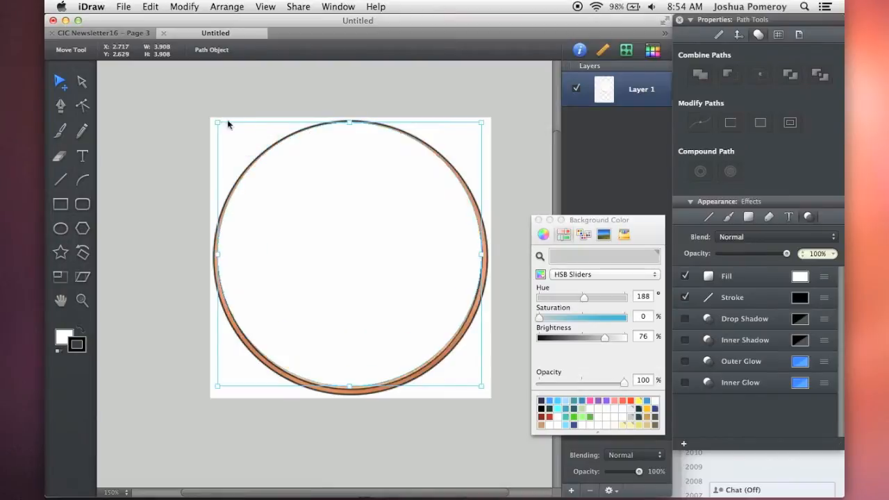
# Lower the circle's opacity to 73% and fit it to the penny's outer edge, about 4.07 across.
pyautogui.moveTo(787, 254); pyautogui.dragTo(769, 254)
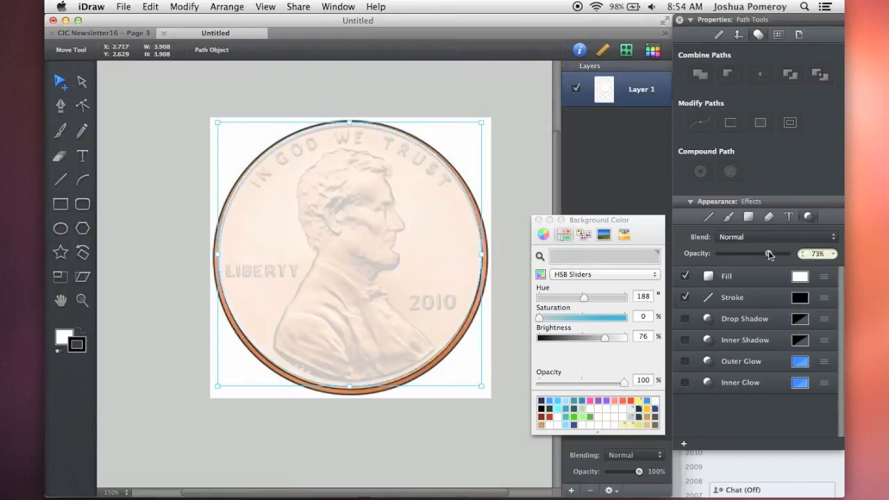
pyautogui.scroll(2, 467, 144)
pyautogui.moveTo(495, 101); pyautogui.dragTo(500, 97)
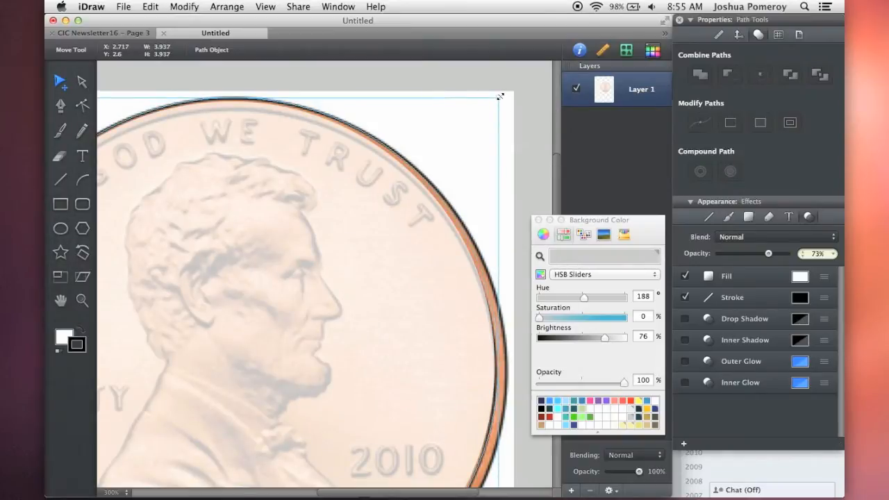
pyautogui.scroll(-10, 371, 338)
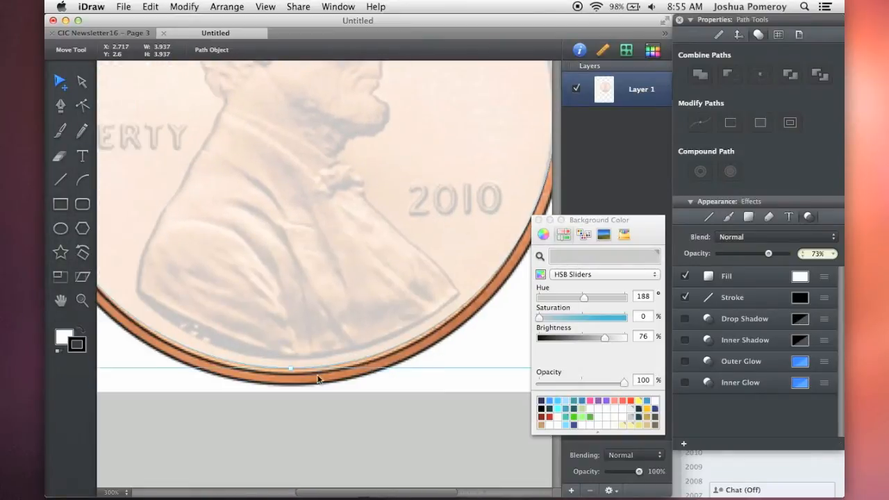
pyautogui.moveTo(289, 369); pyautogui.dragTo(291, 384)
pyautogui.moveTo(246, 254); pyautogui.dragTo(375, 335)
pyautogui.press('super+minus')
pyautogui.moveTo(436, 317); pyautogui.dragTo(334, 350)
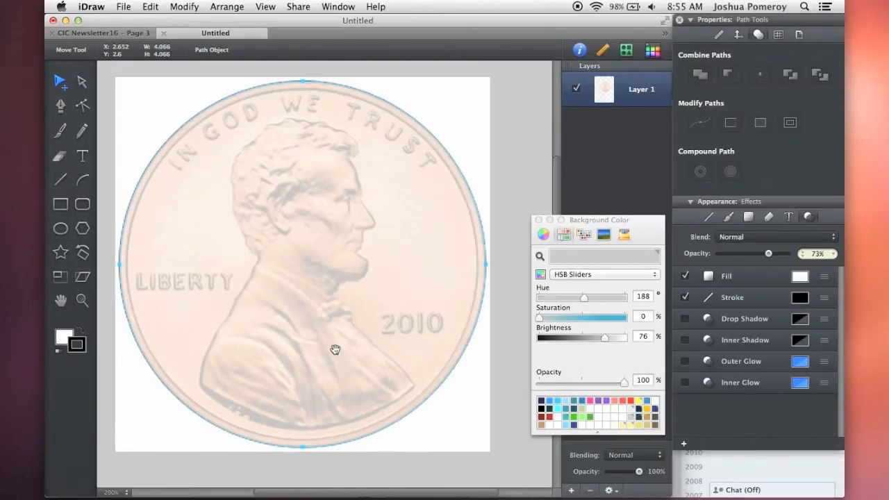
# Intersect the circle with the square penny image to clip the coin from its white background.
pyautogui.keyDown('shift'); pyautogui.click(489, 120); pyautogui.keyUp('shift')
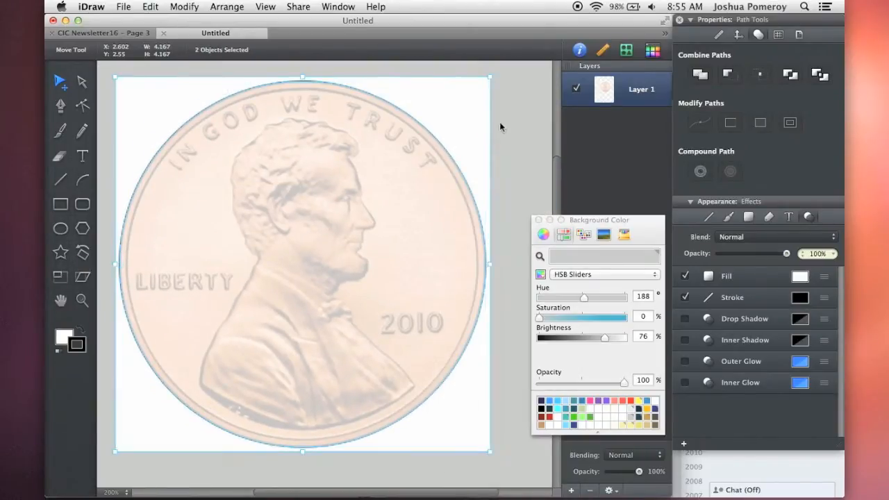
pyautogui.click(761, 76)
pyautogui.click(517, 168)
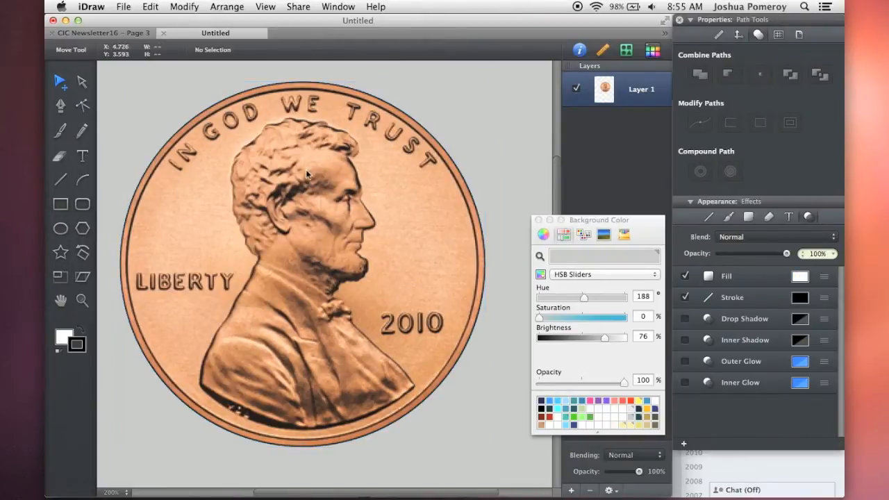
# Examine the clipped penny's lower edge up close for how cleanly the circle cuts the bitmap.
pyautogui.press('z')
pyautogui.moveTo(418, 428); pyautogui.dragTo(396, 398)
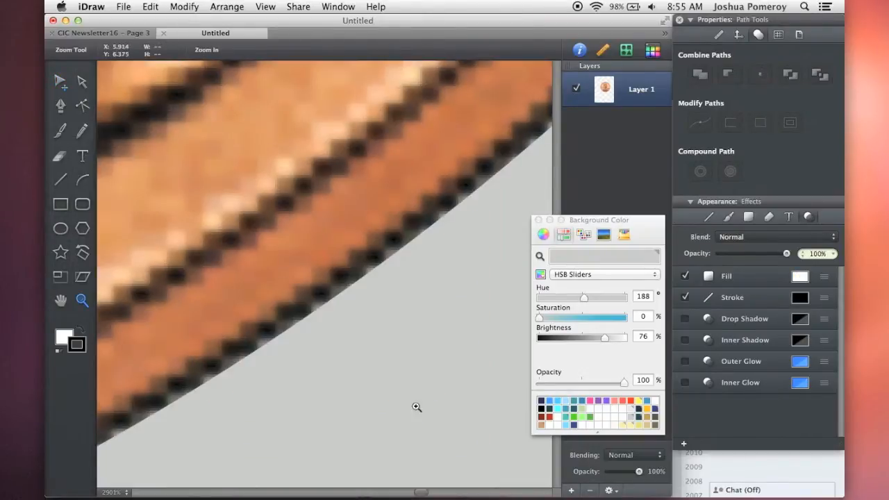
pyautogui.keyDown('alt'); pyautogui.click(379, 277); pyautogui.keyUp('alt')
pyautogui.keyDown('alt'); pyautogui.click(384, 281); pyautogui.keyUp('alt')
pyautogui.keyDown('alt'); pyautogui.click(389, 286); pyautogui.keyUp('alt')
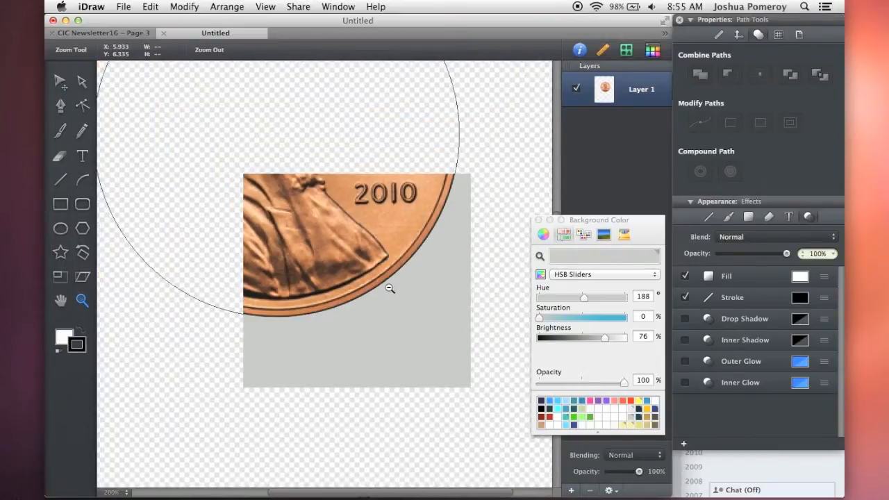
pyautogui.keyDown('alt'); pyautogui.click(389, 278); pyautogui.keyUp('alt')
pyautogui.keyDown('alt'); pyautogui.click(386, 278); pyautogui.keyUp('alt')
# Enable a drop shadow on the clipped penny.
pyautogui.press('v')
pyautogui.click(344, 251)
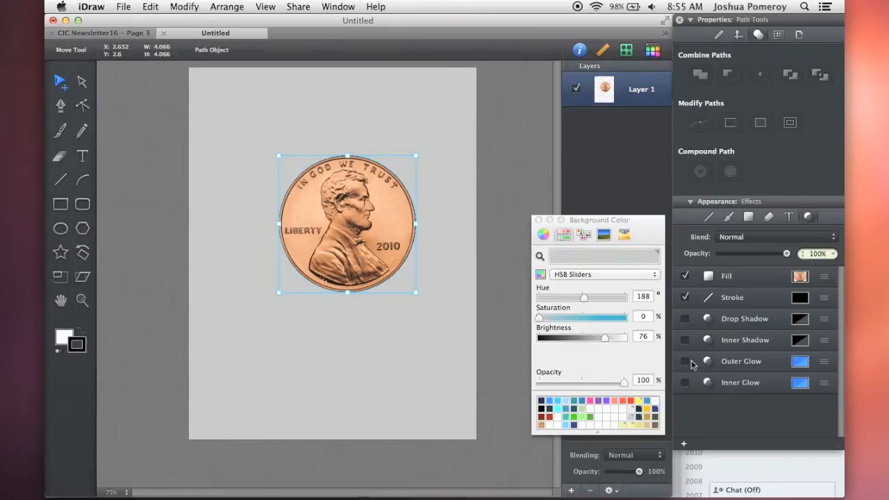
pyautogui.click(685, 319)
pyautogui.click(339, 339)
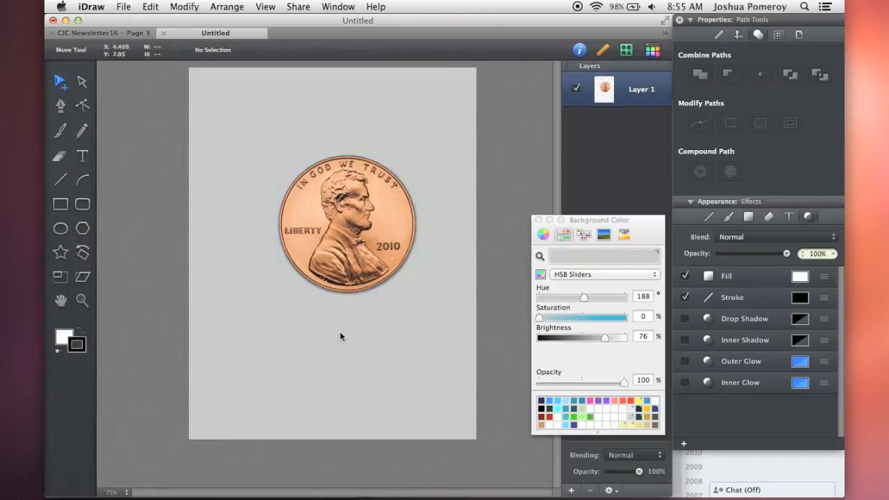
# Examine the drop shadow and the clipped edge around the penny's lower rim.
pyautogui.press('z')
pyautogui.moveTo(381, 304); pyautogui.dragTo(255, 248)
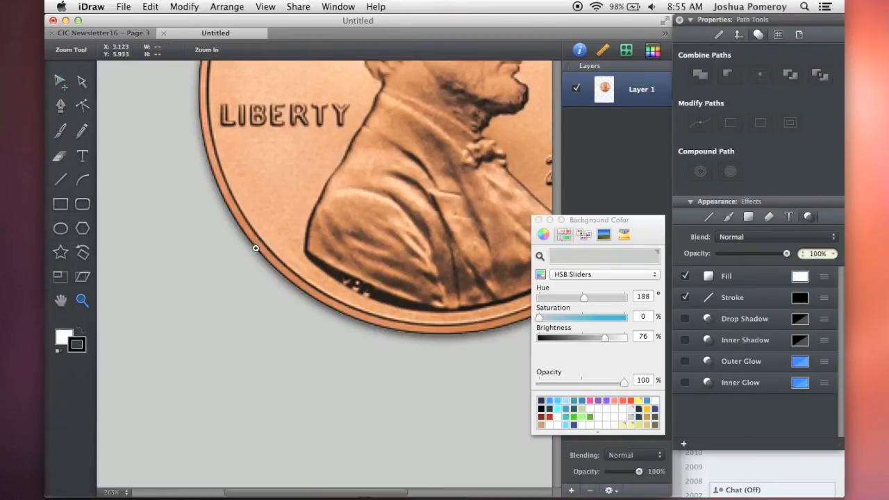
pyautogui.moveTo(382, 263); pyautogui.dragTo(407, 401)
pyautogui.moveTo(408, 287); pyautogui.dragTo(327, 378)
pyautogui.moveTo(341, 329); pyautogui.dragTo(278, 207)
pyautogui.moveTo(351, 359); pyautogui.dragTo(349, 319)
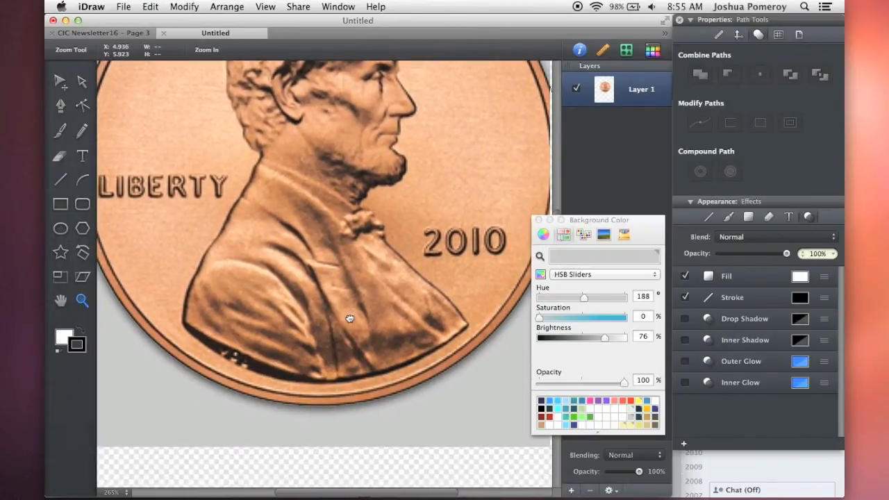
pyautogui.moveTo(394, 453); pyautogui.dragTo(218, 336)
# Edit the penny's image fill and shrink its clipping circle slightly at the bottom rim, to about 4.06 across.
pyautogui.press('v')
pyautogui.doubleClick(296, 248)
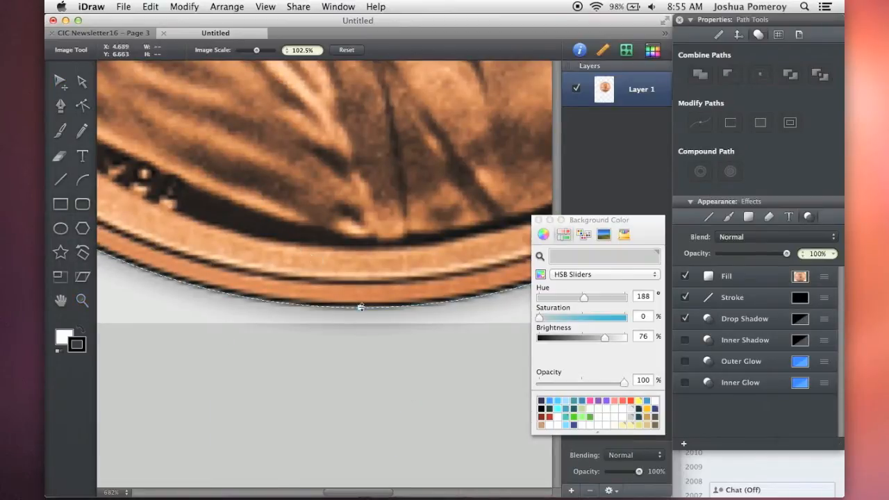
pyautogui.moveTo(360, 307); pyautogui.dragTo(361, 307)
pyautogui.press('super+minus')
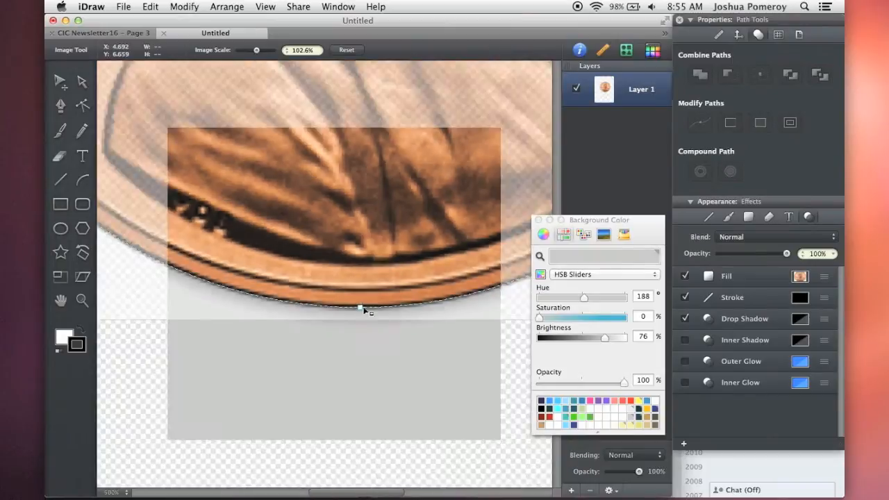
pyautogui.click(381, 353)
pyautogui.click(394, 357)
# Duplicate the clipped penny and place the copy below and left of the original, at about X 0.442, Y 6.739.
pyautogui.keyDown('alt'); pyautogui.keyDown('super'); pyautogui.click(381, 310); pyautogui.keyUp('super'); pyautogui.keyUp('alt')
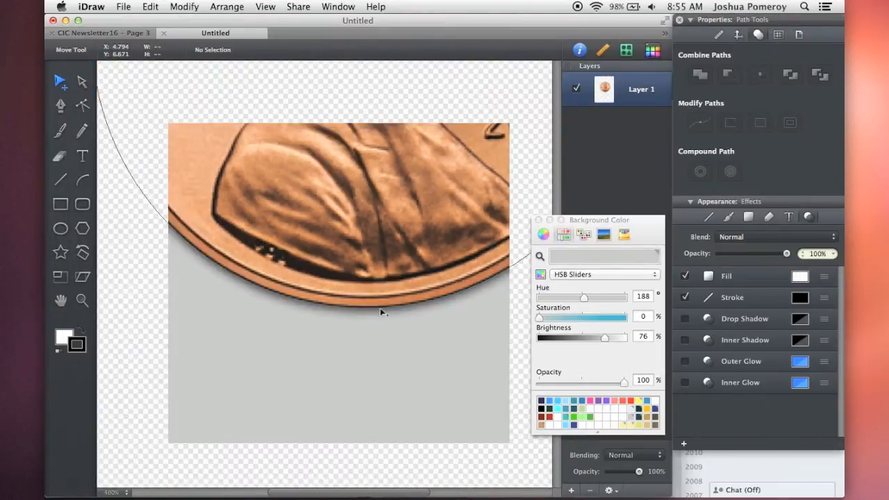
pyautogui.keyDown('alt'); pyautogui.keyDown('super'); pyautogui.click(381, 309); pyautogui.keyUp('super'); pyautogui.keyUp('alt')
pyautogui.keyDown('alt'); pyautogui.keyDown('super'); pyautogui.click(381, 309); pyautogui.keyUp('super'); pyautogui.keyUp('alt')
pyautogui.moveTo(398, 298); pyautogui.dragTo(386, 362)
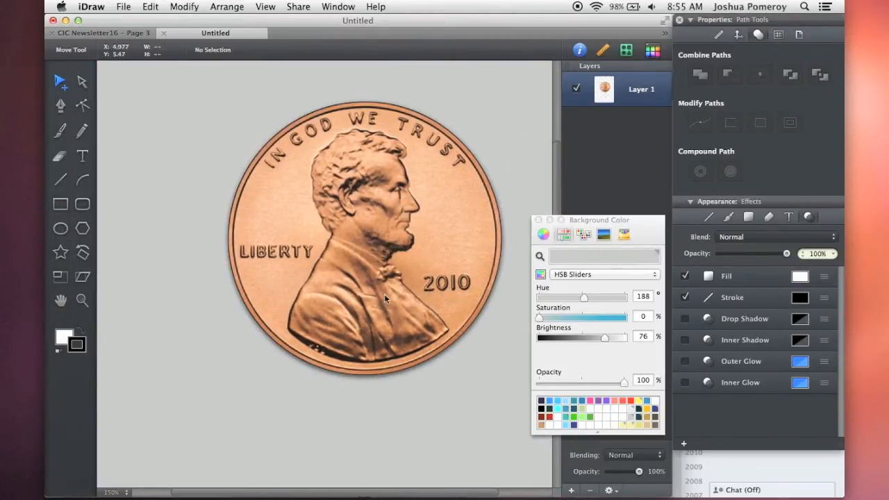
pyautogui.keyDown('alt'); pyautogui.keyDown('super'); pyautogui.click(385, 291); pyautogui.keyUp('super'); pyautogui.keyUp('alt')
pyautogui.keyDown('alt'); pyautogui.keyDown('super'); pyautogui.click(384, 291); pyautogui.keyUp('super'); pyautogui.keyUp('alt')
pyautogui.keyDown('super'); pyautogui.click(393, 288); pyautogui.keyUp('super')
pyautogui.keyDown('super'); pyautogui.click(392, 289); pyautogui.keyUp('super')
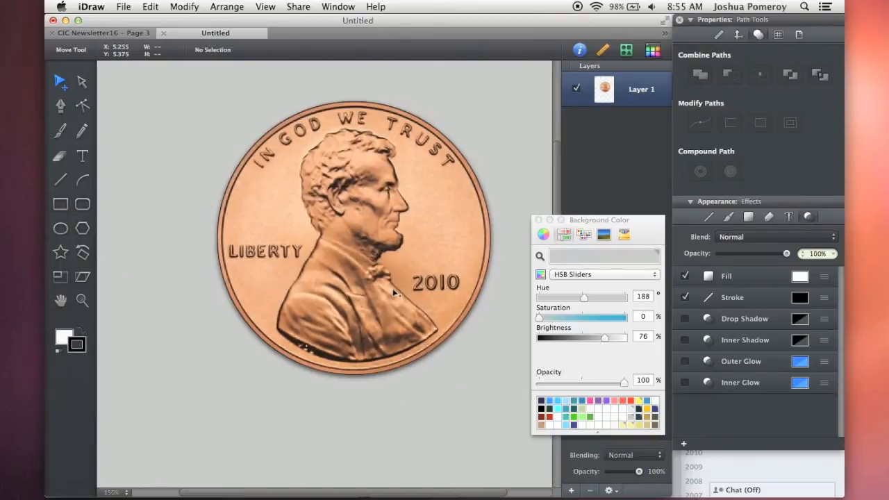
pyautogui.keyDown('alt'); pyautogui.keyDown('super'); pyautogui.click(380, 287); pyautogui.keyUp('super'); pyautogui.keyUp('alt')
pyautogui.moveTo(371, 291); pyautogui.dragTo(317, 364)
# Start a Pen outline at the mouth of the copied penny's portrait and trace the upper lip to the underside of the nose.
pyautogui.keyDown('super'); pyautogui.click(317, 363); pyautogui.keyUp('super')
pyautogui.keyDown('super'); pyautogui.click(295, 341); pyautogui.keyUp('super')
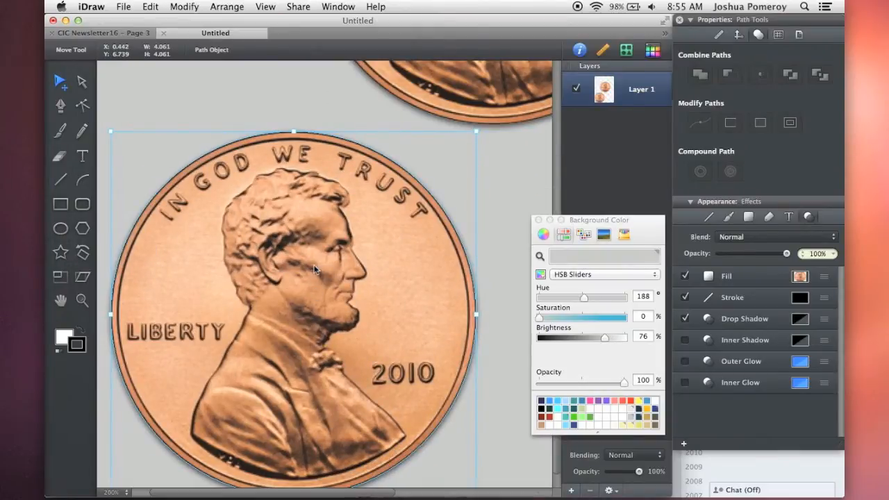
pyautogui.scroll(1, 315, 259)
pyautogui.moveTo(322, 289); pyautogui.dragTo(362, 255)
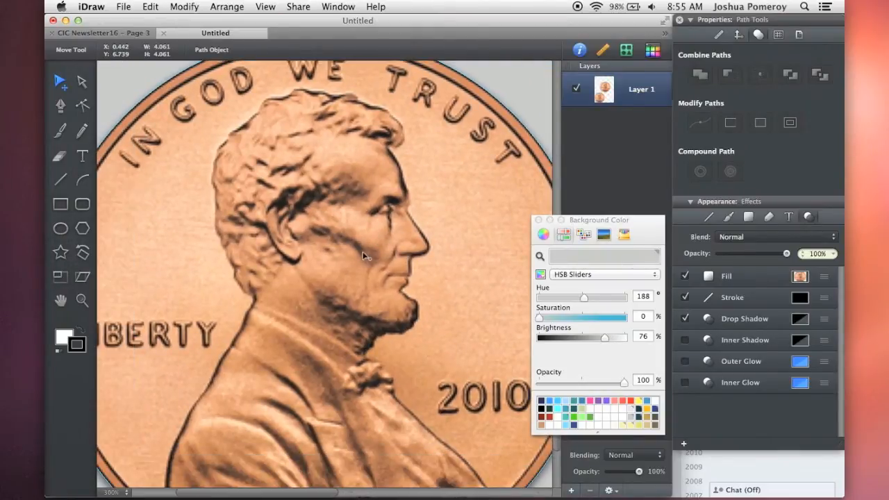
pyautogui.click(60, 105)
pyautogui.scroll(1, 400, 275)
pyautogui.scroll(3, 448, 263)
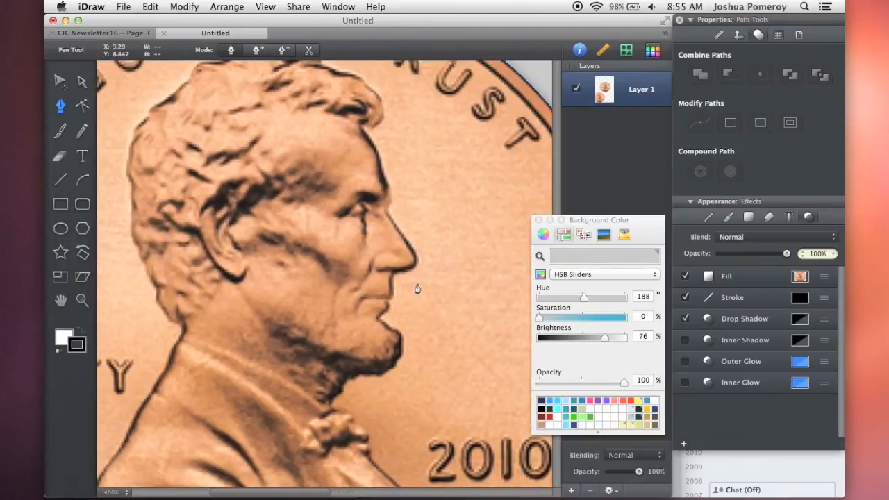
pyautogui.scroll(1, 418, 289)
pyautogui.scroll(4, 381, 313)
pyautogui.click(368, 302)
pyautogui.click(396, 194)
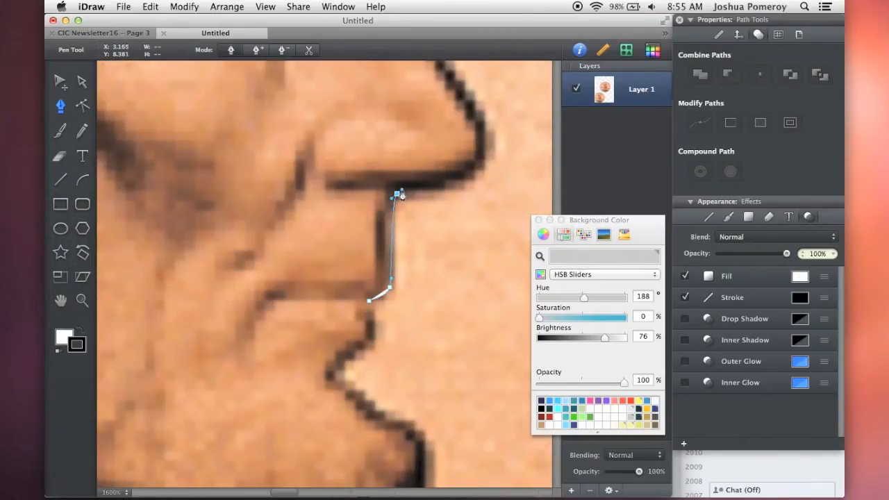
pyautogui.click(462, 178)
# Set the outline's opacity to 58% and trace it around the nose tip and up the bridge.
pyautogui.moveTo(787, 254); pyautogui.dragTo(759, 254)
pyautogui.moveTo(470, 223); pyautogui.dragTo(440, 363)
pyautogui.moveTo(455, 278); pyautogui.dragTo(447, 252)
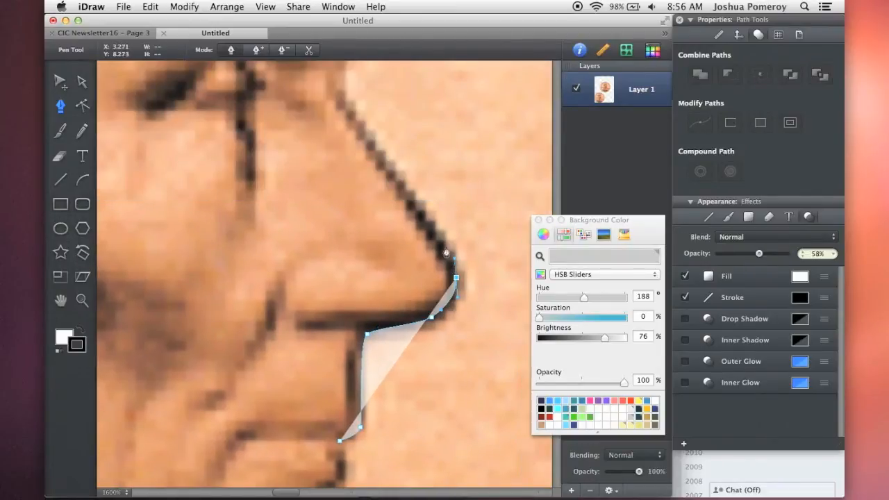
pyautogui.moveTo(385, 162); pyautogui.dragTo(437, 343)
pyautogui.moveTo(387, 255); pyautogui.dragTo(400, 211)
pyautogui.moveTo(391, 175); pyautogui.dragTo(386, 161)
# Continue the Pen outline up the forehead and around the notch where the front lock of hair begins.
pyautogui.moveTo(382, 170); pyautogui.dragTo(441, 344)
pyautogui.moveTo(422, 268); pyautogui.dragTo(416, 239)
pyautogui.moveTo(352, 118)
pyautogui.mouseDown()
pyautogui.moveTo(321, 97)
pyautogui.moveTo(347, 106)
pyautogui.mouseUp()
pyautogui.moveTo(386, 117)
pyautogui.mouseDown()
pyautogui.moveTo(400, 147)
pyautogui.moveTo(397, 105)
pyautogui.mouseUp()
# Trace the outline around the bulging front lock of hair and back along its upper edge.
pyautogui.scroll(-3, 407, 124)
pyautogui.scroll(-3, 411, 131)
pyautogui.scroll(5, 448, 240)
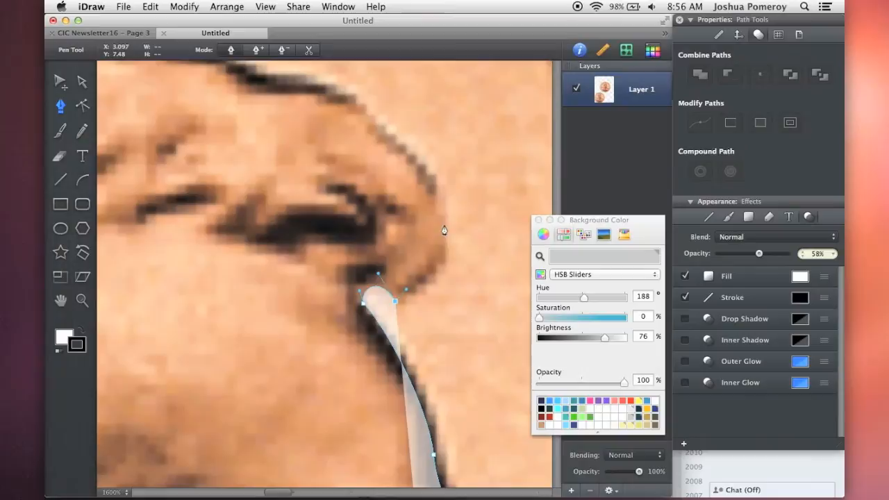
pyautogui.moveTo(444, 224); pyautogui.dragTo(440, 166)
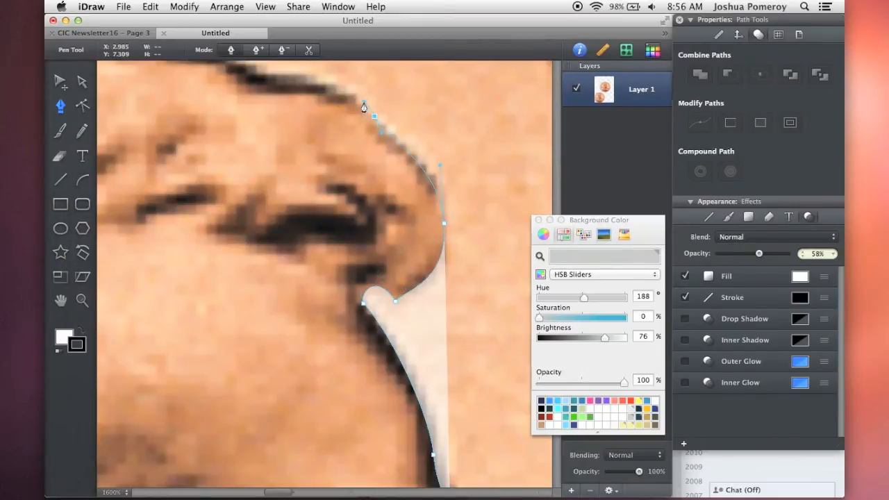
pyautogui.scroll(5, 361, 112)
pyautogui.hscroll(-5, 361, 111)
pyautogui.moveTo(416, 203); pyautogui.dragTo(395, 201)
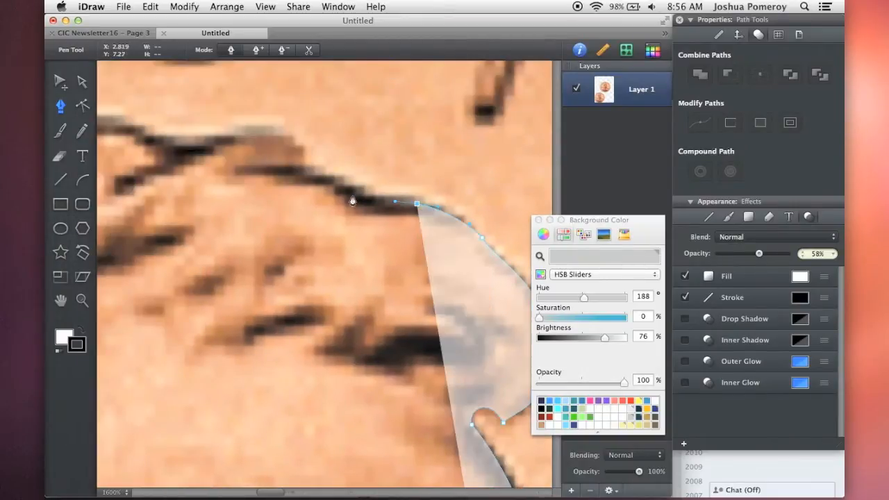
# Follow the wavy hair contour with Pen points from the front lock across the top of the head.
pyautogui.click(359, 194)
pyautogui.click(321, 175)
pyautogui.click(304, 153)
pyautogui.scroll(1, 394, 220)
pyautogui.hscroll(-2, 395, 220)
pyautogui.hscroll(-5, 395, 220)
pyautogui.scroll(1, 394, 220)
pyautogui.moveTo(335, 160); pyautogui.dragTo(259, 200)
pyautogui.moveTo(314, 163); pyautogui.dragTo(314, 160)
pyautogui.moveTo(279, 150); pyautogui.dragTo(218, 141)
# Trace the outline over the crown and down the upper back of the head with curved Pen points.
pyautogui.hscroll(-8, 224, 161)
pyautogui.scroll(1, 224, 161)
pyautogui.moveTo(370, 169); pyautogui.dragTo(281, 167)
pyautogui.moveTo(238, 195); pyautogui.dragTo(120, 224)
pyautogui.press('space')
pyautogui.moveTo(127, 286); pyautogui.dragTo(251, 184)
pyautogui.moveTo(202, 221); pyautogui.dragTo(186, 236)
pyautogui.press('space')
pyautogui.moveTo(171, 287); pyautogui.dragTo(327, 198)
pyautogui.click(268, 194)
pyautogui.click(244, 241)
pyautogui.moveTo(196, 317); pyautogui.dragTo(191, 338)
pyautogui.moveTo(178, 369); pyautogui.dragTo(178, 392)
# Continue the outline down the back of the hair toward the nape of the neck.
pyautogui.press('space')
pyautogui.moveTo(210, 434); pyautogui.dragTo(300, 235)
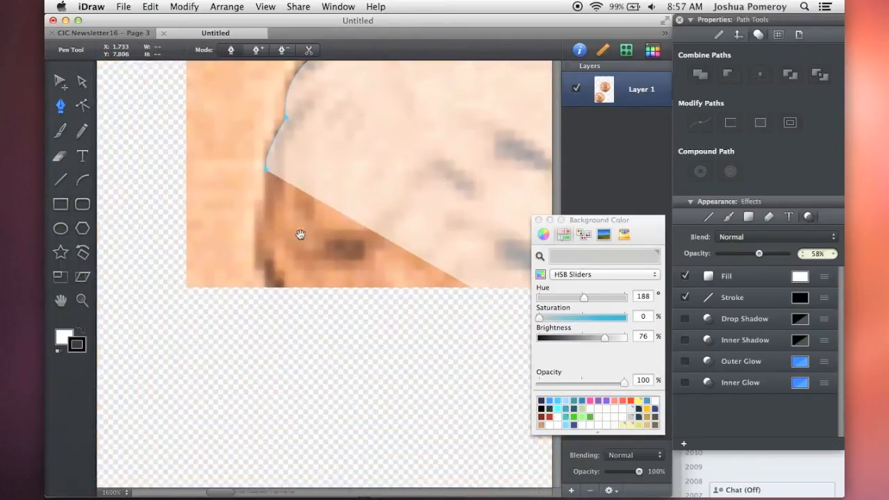
pyautogui.moveTo(266, 271); pyautogui.dragTo(275, 307)
pyautogui.press('space')
pyautogui.moveTo(280, 343); pyautogui.dragTo(293, 118)
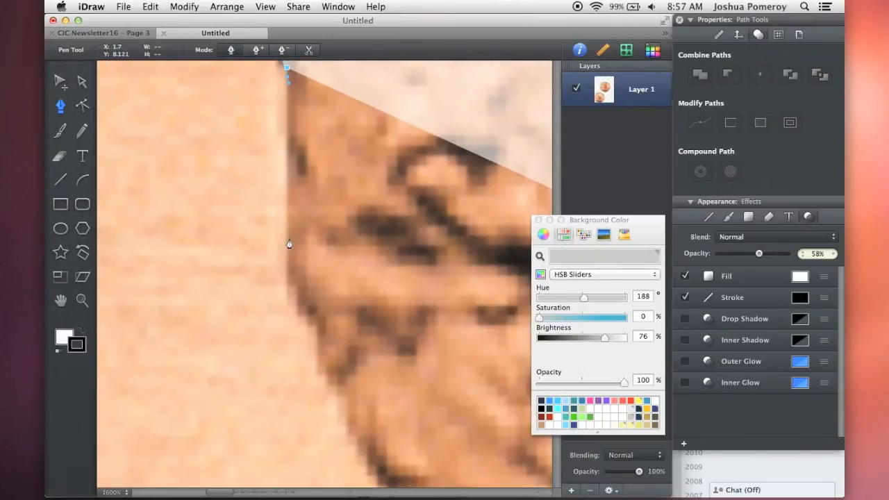
pyautogui.click(287, 243)
pyautogui.moveTo(296, 287); pyautogui.dragTo(322, 356)
pyautogui.press('space')
pyautogui.moveTo(353, 377); pyautogui.dragTo(291, 198)
pyautogui.moveTo(274, 211); pyautogui.dragTo(291, 240)
pyautogui.moveTo(287, 244); pyautogui.dragTo(328, 316)
pyautogui.moveTo(336, 372); pyautogui.dragTo(352, 403)
# Trace the outline around the nape and down the back of the neck and collar.
pyautogui.press('space')
pyautogui.moveTo(379, 454); pyautogui.dragTo(248, 242)
pyautogui.moveTo(241, 209); pyautogui.dragTo(256, 242)
pyautogui.moveTo(275, 238); pyautogui.dragTo(292, 308)
pyautogui.moveTo(261, 351); pyautogui.dragTo(256, 378)
pyautogui.press('space')
pyautogui.moveTo(321, 297); pyautogui.dragTo(466, 45)
pyautogui.moveTo(372, 185); pyautogui.dragTo(357, 204)
pyautogui.moveTo(332, 256); pyautogui.dragTo(314, 284)
pyautogui.moveTo(264, 350); pyautogui.dragTo(254, 379)
# Follow the back of the coat with Pen points down to the bust's lower rear corner.
pyautogui.press('space')
pyautogui.moveTo(266, 450); pyautogui.dragTo(273, 261)
pyautogui.moveTo(210, 284); pyautogui.dragTo(190, 328)
pyautogui.moveTo(154, 366); pyautogui.dragTo(145, 381)
pyautogui.press('space')
pyautogui.moveTo(234, 390); pyautogui.dragTo(393, 161)
pyautogui.moveTo(255, 242); pyautogui.dragTo(240, 282)
pyautogui.press('space')
pyautogui.moveTo(330, 255); pyautogui.dragTo(430, 114)
pyautogui.moveTo(310, 185); pyautogui.dragTo(267, 318)
pyautogui.press('space')
pyautogui.moveTo(350, 262); pyautogui.dragTo(293, 189)
pyautogui.moveTo(233, 279); pyautogui.dragTo(245, 308)
# Trace the curved bottom edge of the bust across to its pointed front corner.
pyautogui.scroll(-2, 332, 354)
pyautogui.scroll(1, 460, 438)
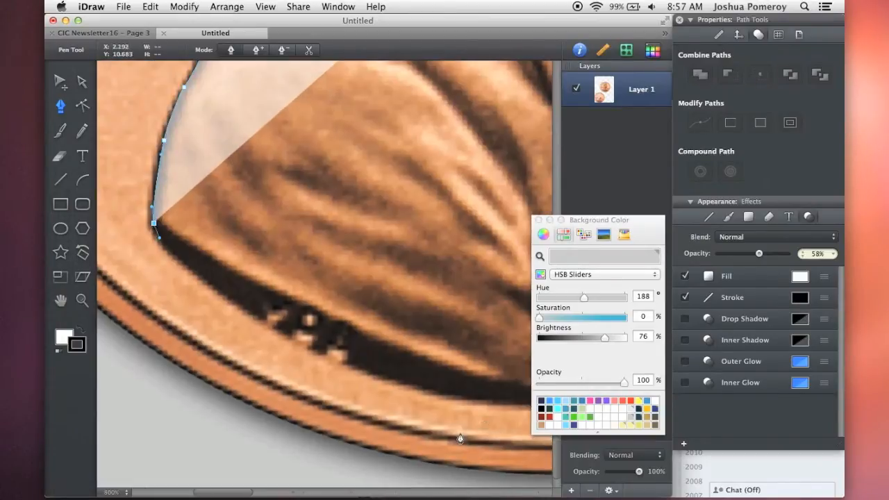
pyautogui.scroll(-2, 317, 423)
pyautogui.scroll(1, 417, 398)
pyautogui.scroll(1, 378, 396)
pyautogui.moveTo(391, 402); pyautogui.dragTo(474, 387)
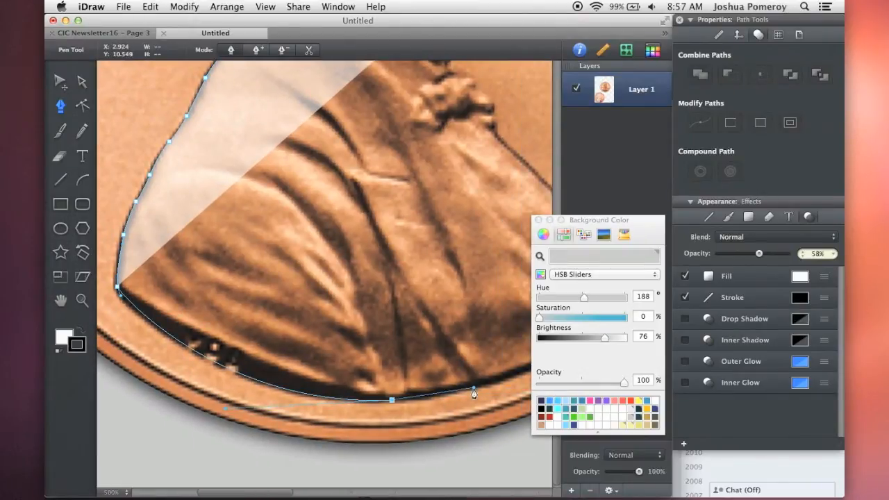
pyautogui.hscroll(6, 426, 347)
pyautogui.moveTo(434, 326); pyautogui.dragTo(495, 278)
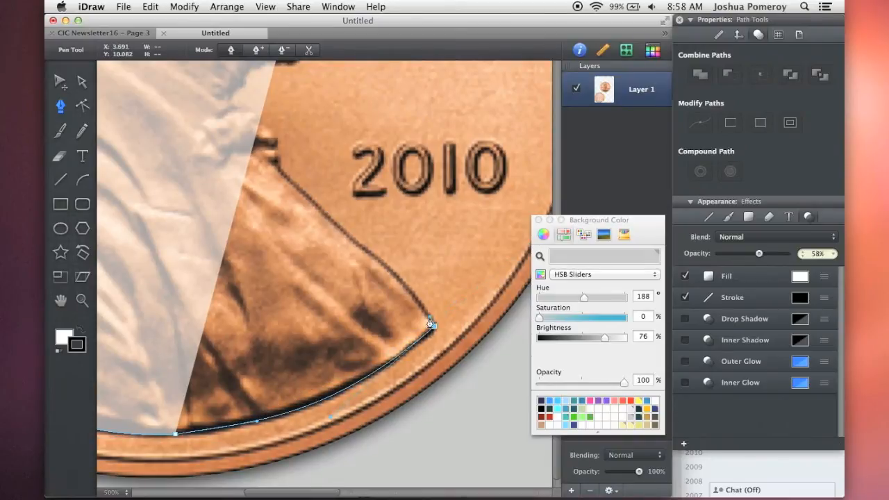
# Turn the outline sharply at the front corner and trace it up the coat's front edge.
pyautogui.moveTo(429, 319); pyautogui.dragTo(429, 318)
pyautogui.moveTo(393, 275); pyautogui.dragTo(354, 249)
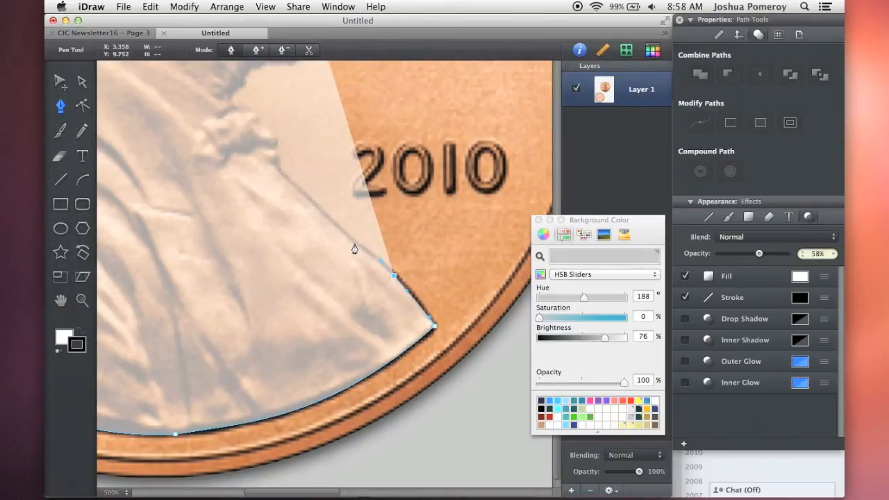
pyautogui.click(349, 240)
pyautogui.scroll(3, 343, 236)
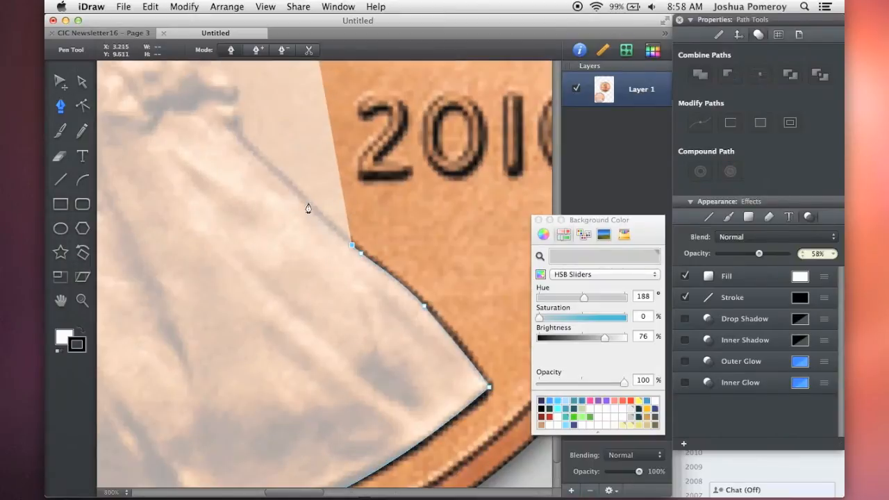
pyautogui.moveTo(299, 193); pyautogui.dragTo(287, 185)
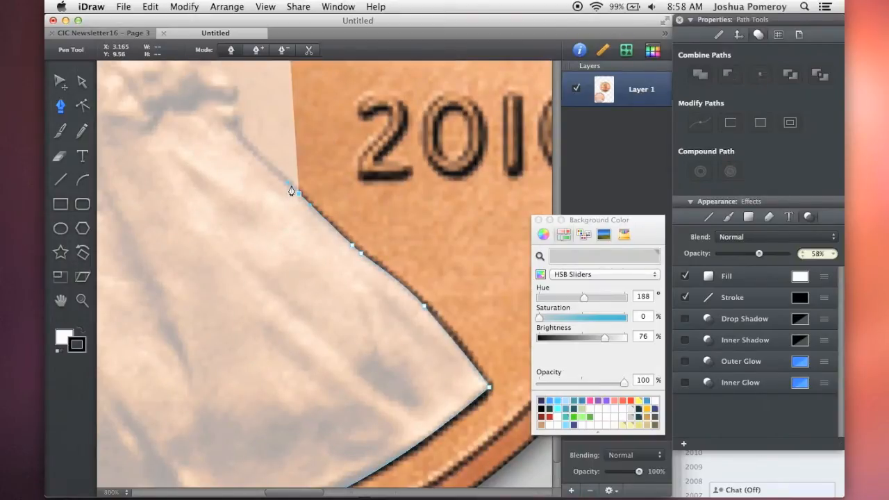
# Add closely spaced Pen points where the coat's front edge meets the base of the bow tie.
pyautogui.scroll(5, 308, 173)
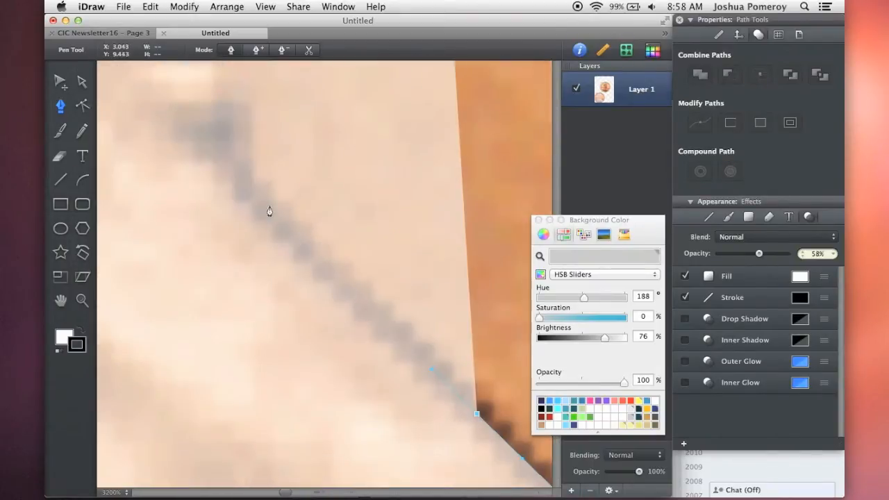
pyautogui.scroll(-5, 248, 179)
pyautogui.scroll(5, 361, 298)
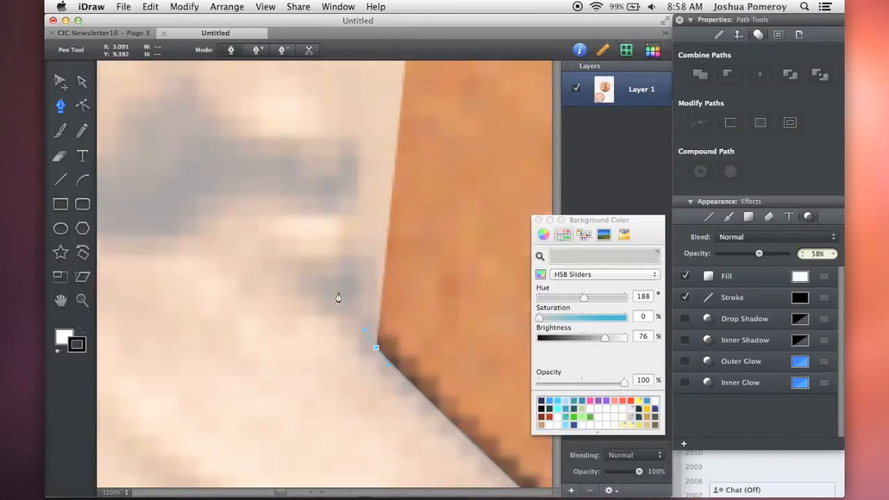
pyautogui.click(350, 308)
pyautogui.moveTo(360, 249); pyautogui.dragTo(452, 369)
pyautogui.click(359, 175)
# Trace the outline over the bow tie, up the throat and along the underside of the chin.
pyautogui.scroll(-5, 399, 322)
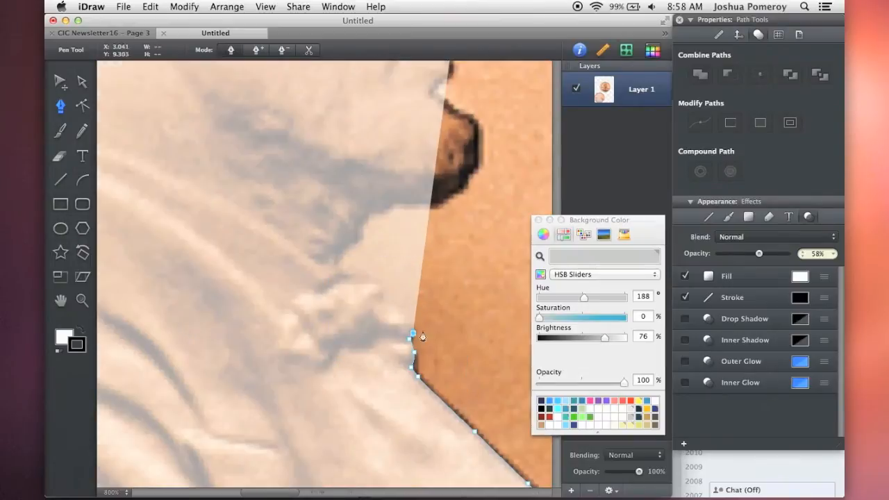
pyautogui.moveTo(388, 302); pyautogui.dragTo(337, 276)
pyautogui.click(339, 262)
pyautogui.click(355, 240)
pyautogui.click(365, 220)
pyautogui.moveTo(393, 204); pyautogui.dragTo(473, 141)
# Curve the outline around the front of the chin toward the hollow below the lower lip.
pyautogui.scroll(2, 476, 179)
pyautogui.moveTo(475, 117); pyautogui.dragTo(475, 108)
pyautogui.moveTo(485, 164); pyautogui.dragTo(466, 404)
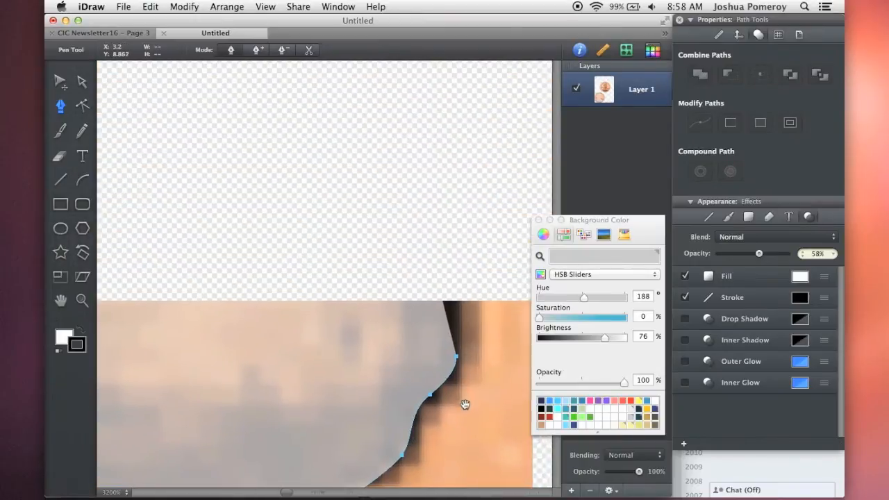
pyautogui.moveTo(450, 205); pyautogui.dragTo(444, 199)
pyautogui.moveTo(376, 161); pyautogui.dragTo(354, 159)
# Trace the hollow and the lower lip, and close the outline at its starting point by the mouth.
pyautogui.scroll(-1, 380, 186)
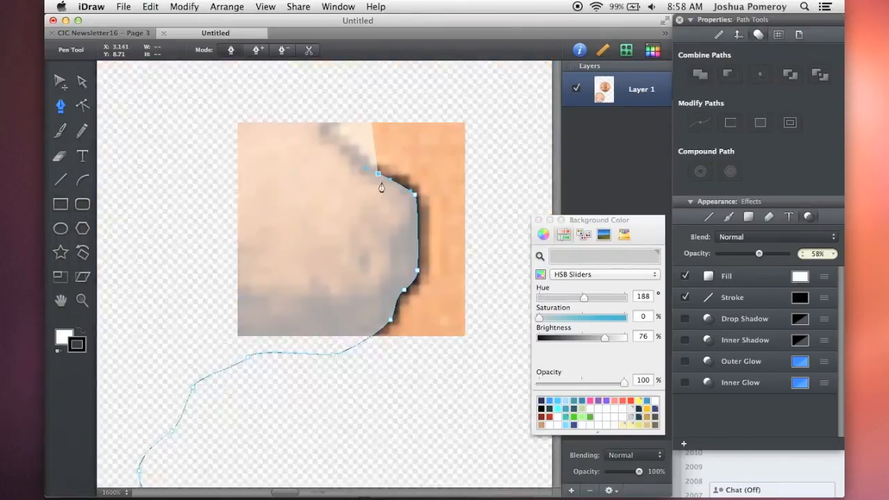
pyautogui.moveTo(376, 197); pyautogui.dragTo(378, 350)
pyautogui.moveTo(317, 287)
pyautogui.mouseDown()
pyautogui.moveTo(308, 294)
pyautogui.moveTo(330, 278)
pyautogui.mouseUp()
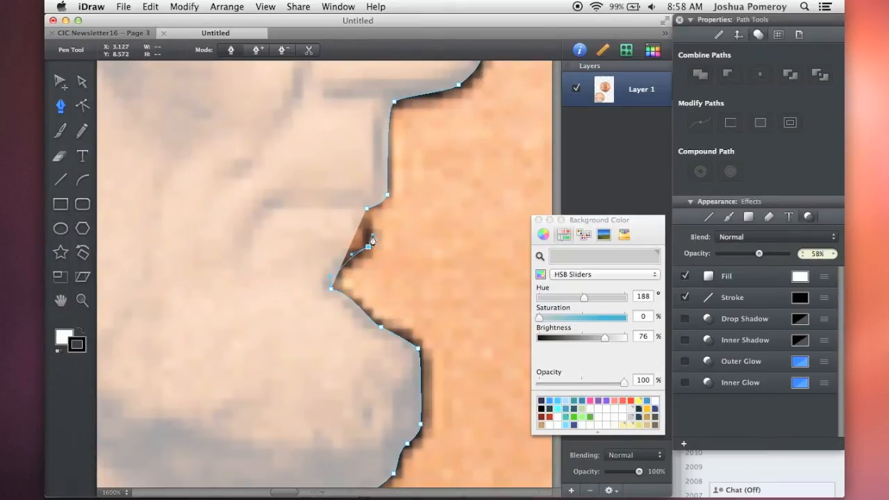
pyautogui.click(369, 246)
pyautogui.moveTo(367, 213); pyautogui.dragTo(359, 211)
# Intersect the portrait outline with the copied penny and turn off the resulting cutout's drop shadow.
pyautogui.scroll(-5, 408, 250)
pyautogui.press('v')
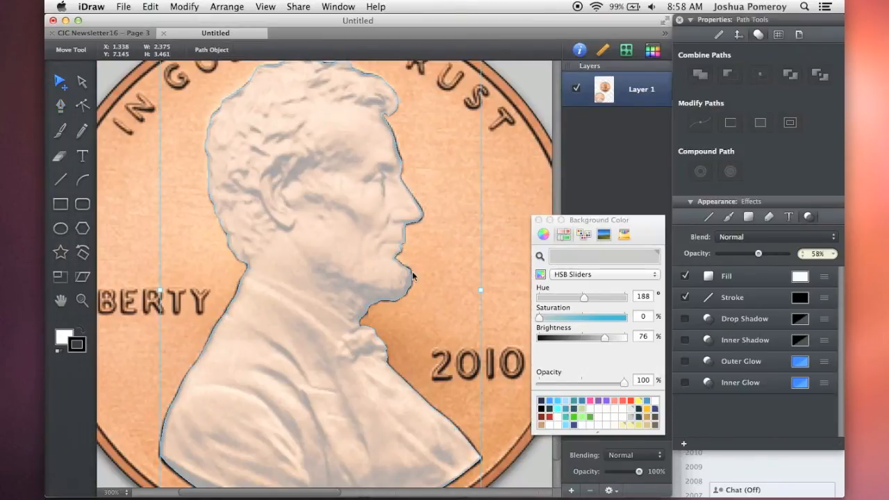
pyautogui.scroll(-2, 417, 278)
pyautogui.press('super+a')
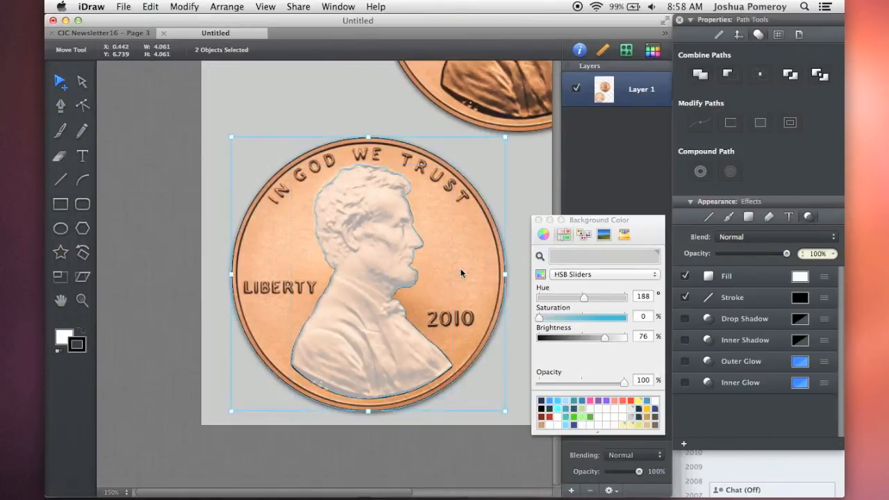
pyautogui.click(761, 77)
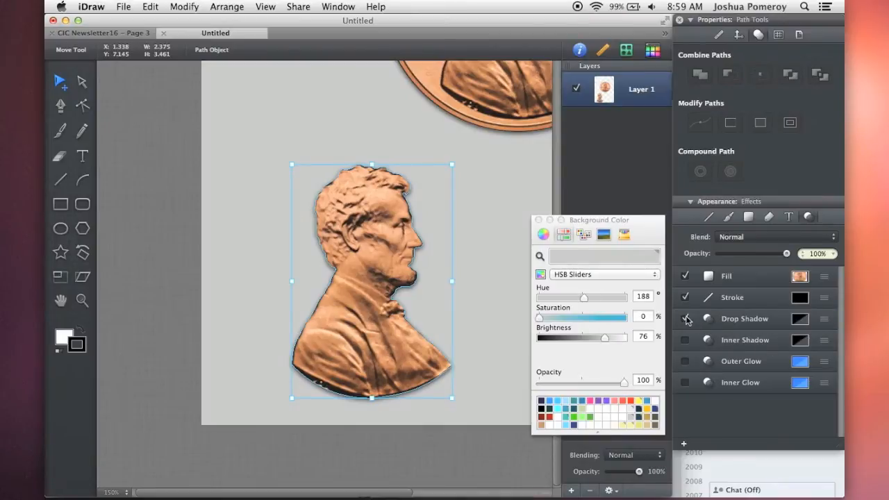
pyautogui.click(685, 319)
pyautogui.click(391, 448)
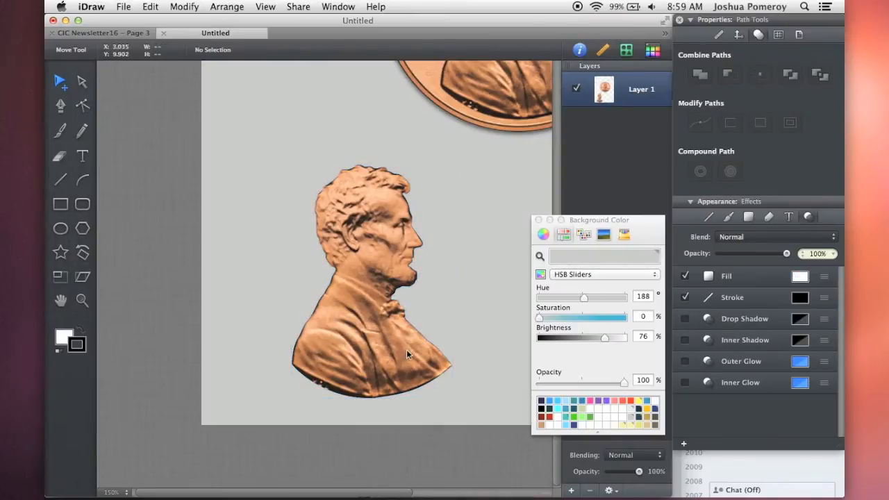
# Reshape the cutout's edge at the upper front corner of the chin by adjusting that anchor point's curve handles.
pyautogui.scroll(5, 426, 256)
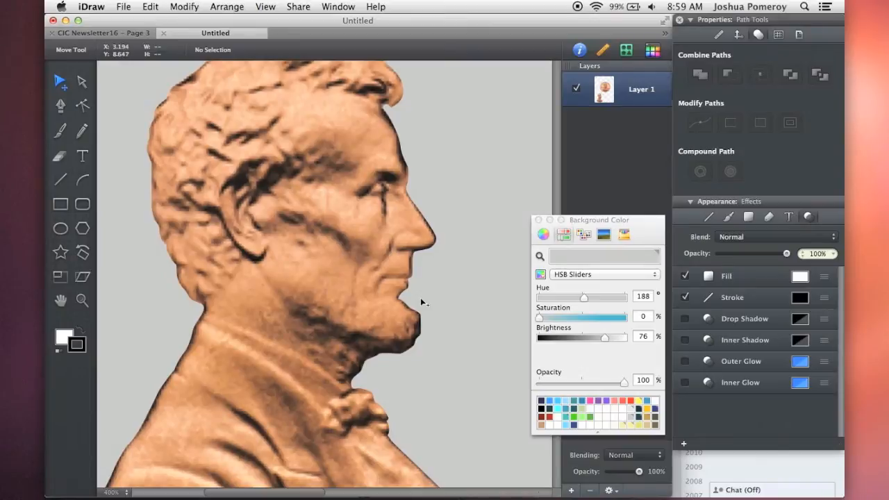
pyautogui.scroll(-3, 418, 301)
pyautogui.scroll(8, 419, 319)
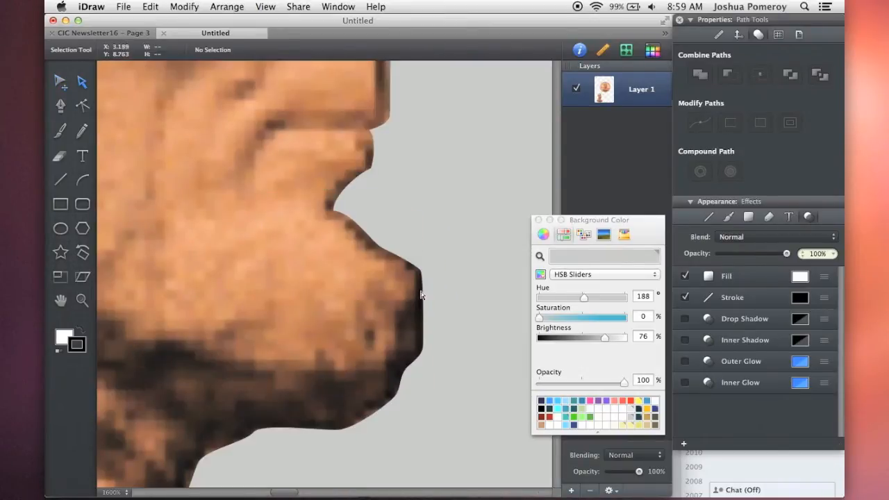
pyautogui.press('a')
pyautogui.click(422, 295)
pyautogui.click(420, 270)
pyautogui.scroll(4, 427, 272)
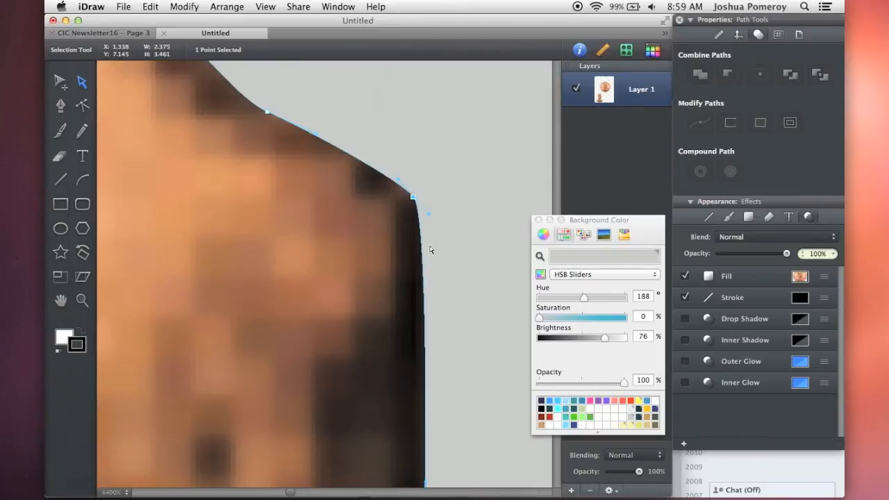
pyautogui.moveTo(443, 249); pyautogui.dragTo(453, 271)
pyautogui.moveTo(385, 173)
pyautogui.mouseDown()
pyautogui.moveTo(435, 189)
pyautogui.moveTo(403, 186)
pyautogui.moveTo(387, 168)
pyautogui.mouseUp()
pyautogui.scroll(-10, 422, 209)
pyautogui.click(436, 275)
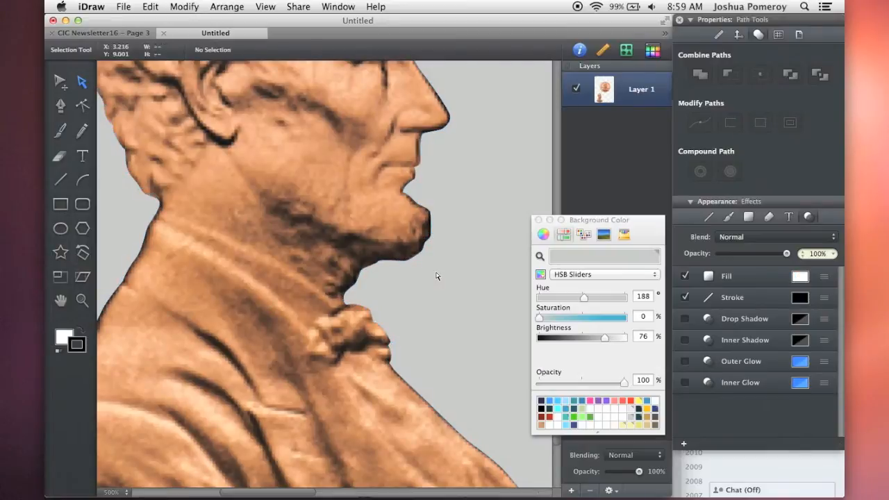
# Move the portrait cutout up beside the full penny, to about X 0.279, Y 3.091, and leave it selected.
pyautogui.scroll(8, 427, 251)
pyautogui.scroll(-10, 416, 298)
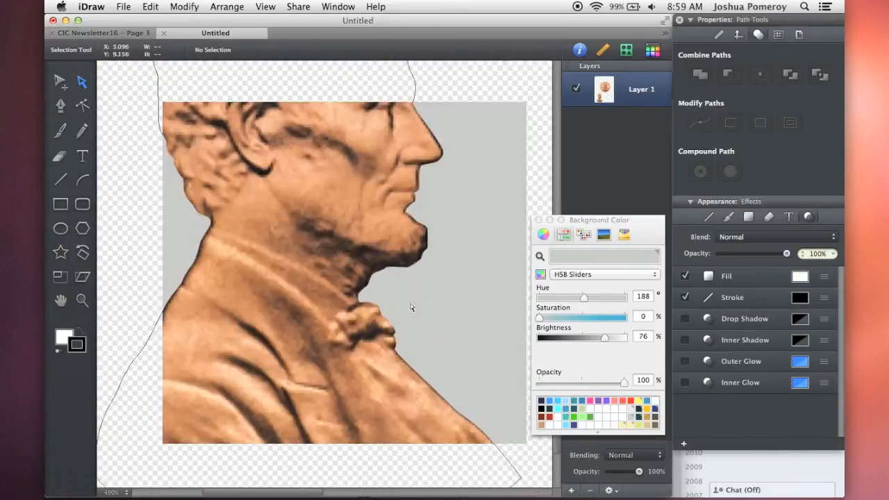
pyautogui.scroll(5, 398, 349)
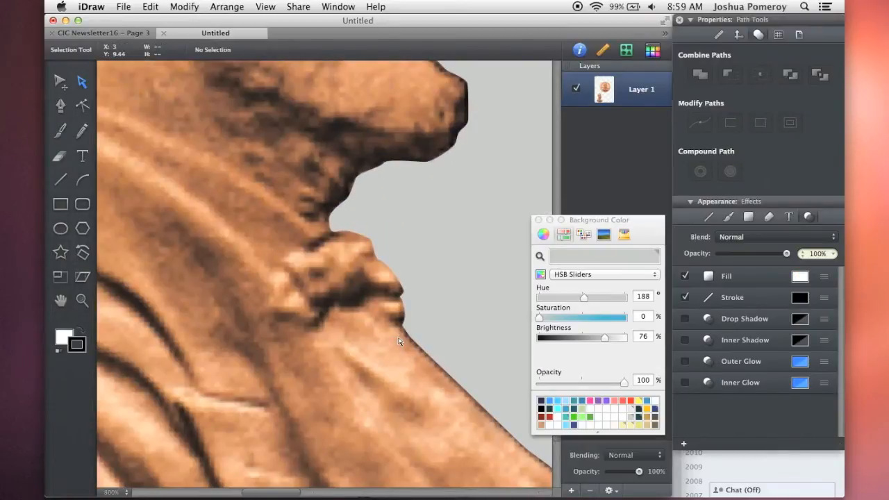
pyautogui.scroll(-5, 399, 341)
pyautogui.scroll(-3, 281, 452)
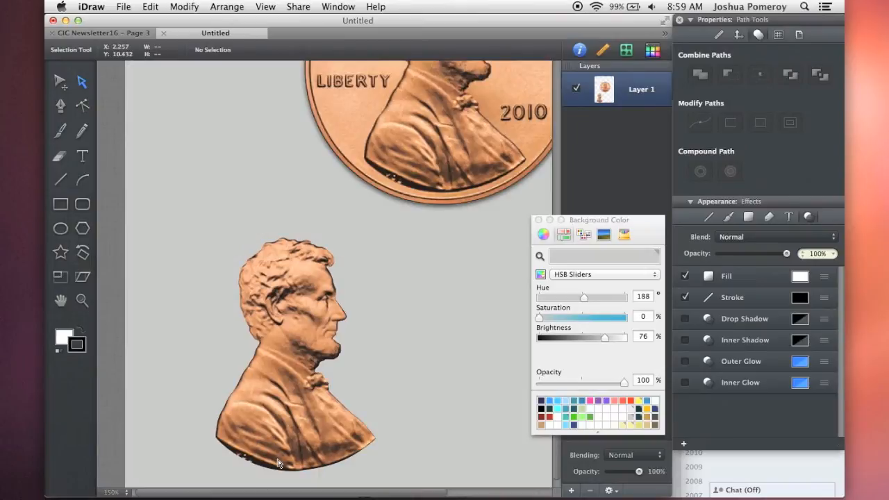
pyautogui.press('v')
pyautogui.click(306, 396)
pyautogui.press('super+minus')
pyautogui.press('super+minus')
pyautogui.moveTo(330, 385); pyautogui.dragTo(292, 250)
pyautogui.click(308, 337)
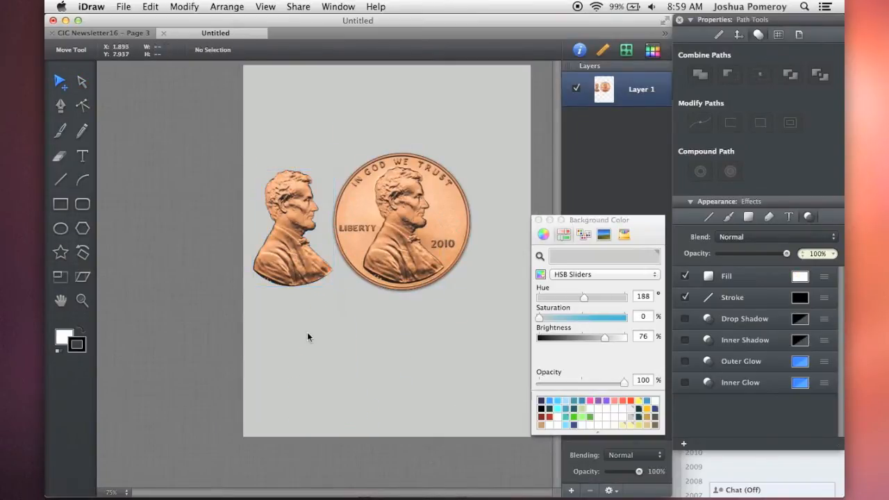
pyautogui.click(303, 251)
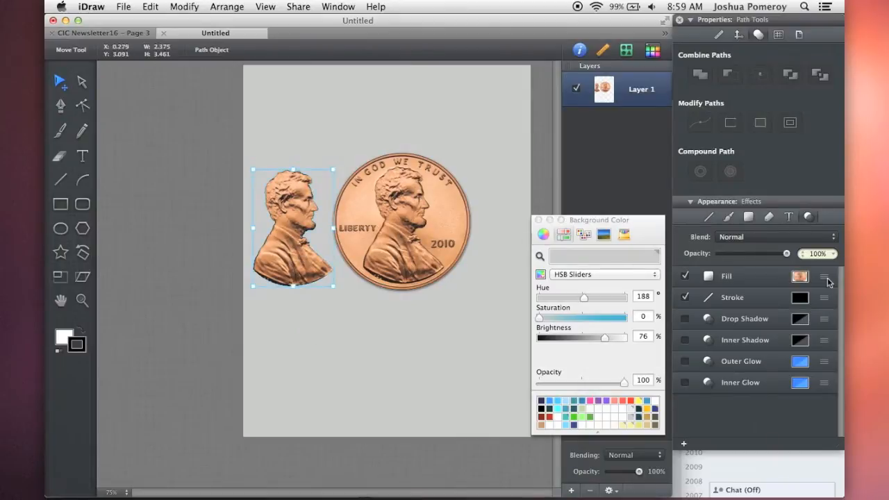
# Turn on the transparency mask option for the portrait cutout's image fill.
pyautogui.click(823, 277)
pyautogui.scroll(-2, 756, 361)
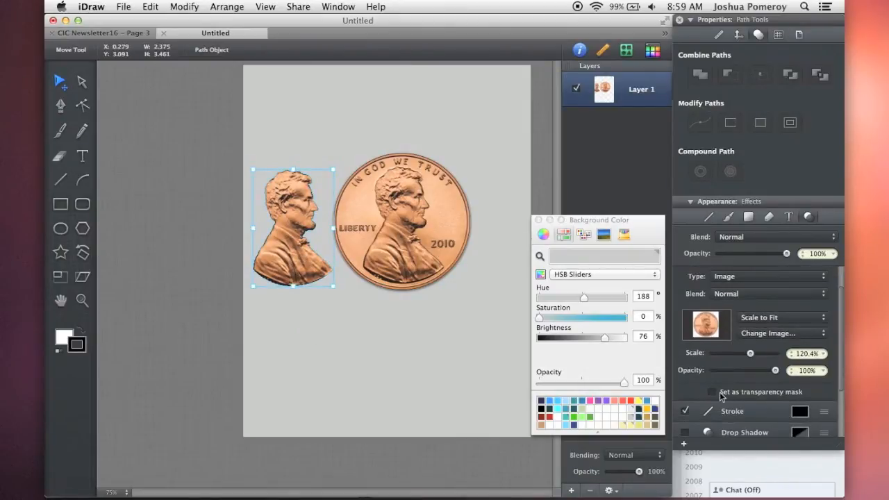
pyautogui.click(713, 393)
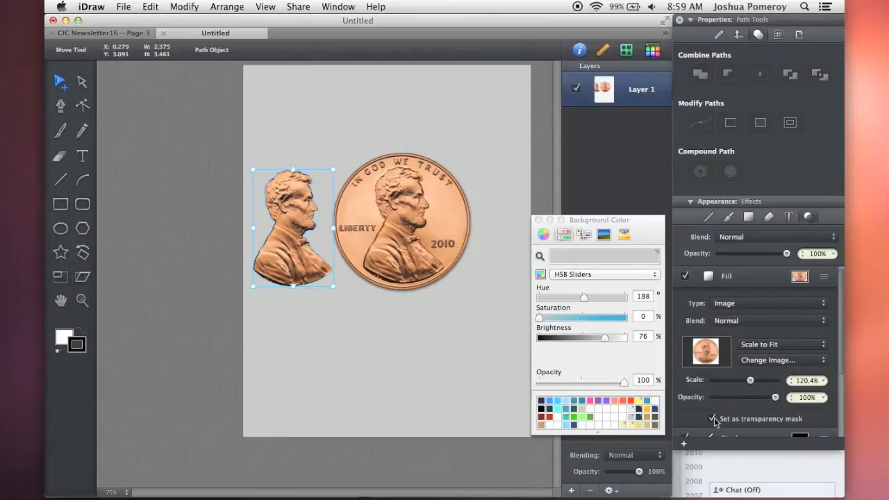
pyautogui.click(824, 276)
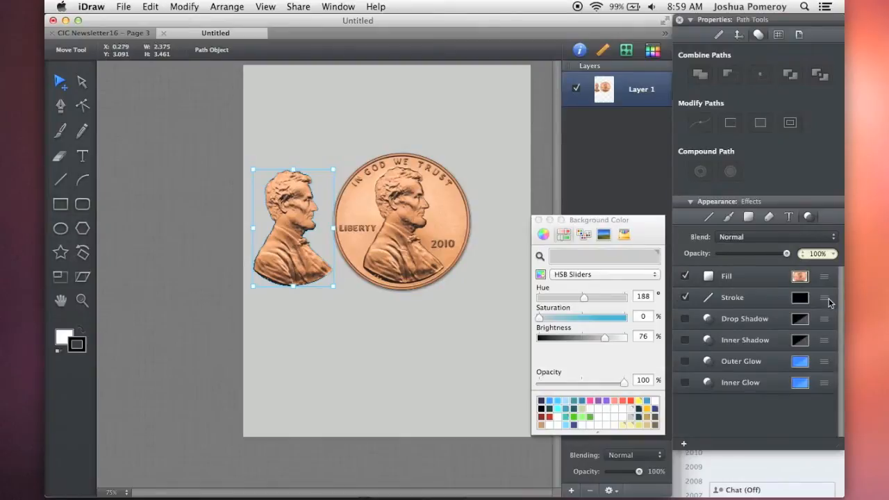
# Give the portrait cutout a black stroke 16 pt wide, positioned outside its edge, and deselect it.
pyautogui.click(824, 299)
pyautogui.moveTo(718, 325)
pyautogui.mouseDown()
pyautogui.moveTo(739, 325)
pyautogui.moveTo(728, 325)
pyautogui.mouseUp()
pyautogui.click(766, 366)
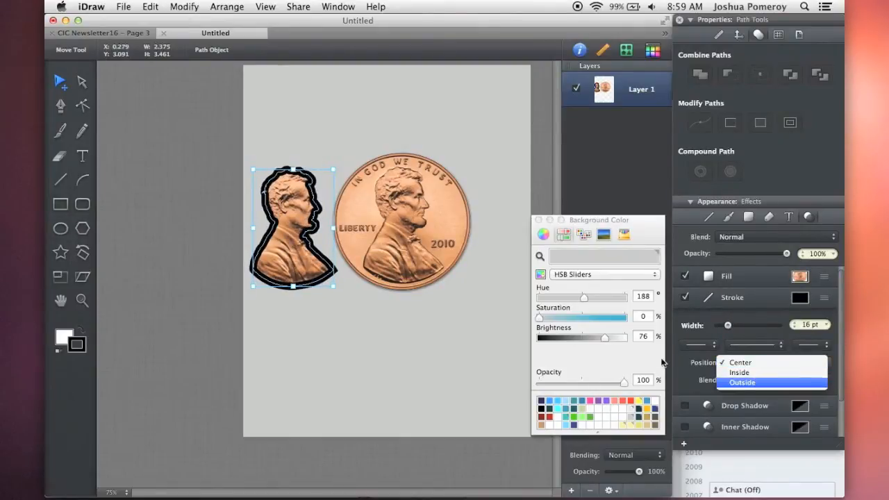
pyautogui.click(751, 381)
pyautogui.click(309, 304)
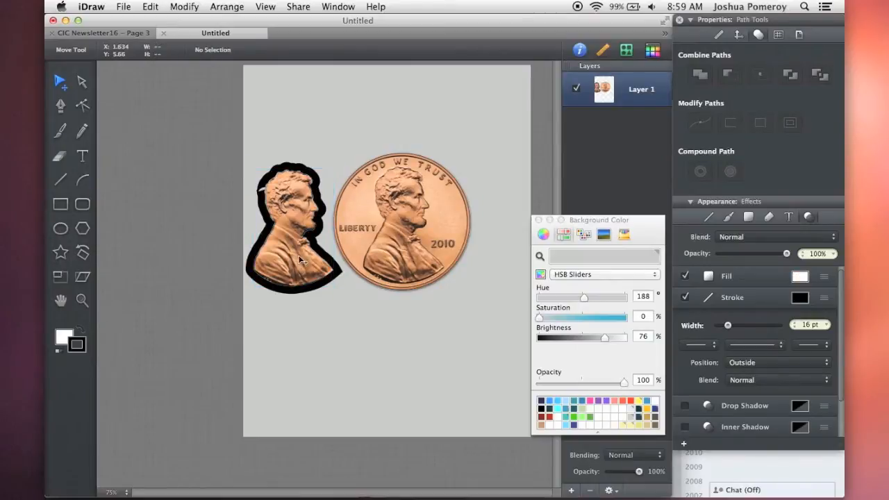
pyautogui.scroll(5, 300, 259)
pyautogui.scroll(-2, 300, 255)
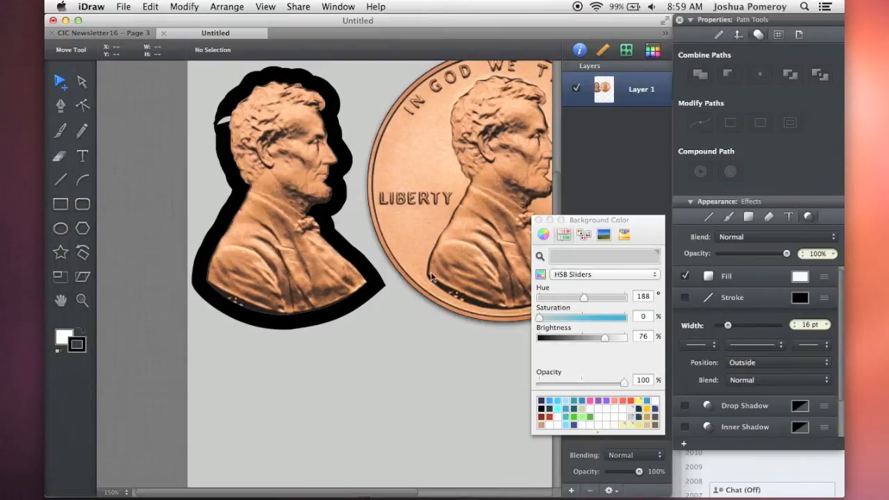
# Turn off the portrait cutout's stroke and add a second fill on top of its image fill.
pyautogui.click(349, 260)
pyautogui.click(685, 298)
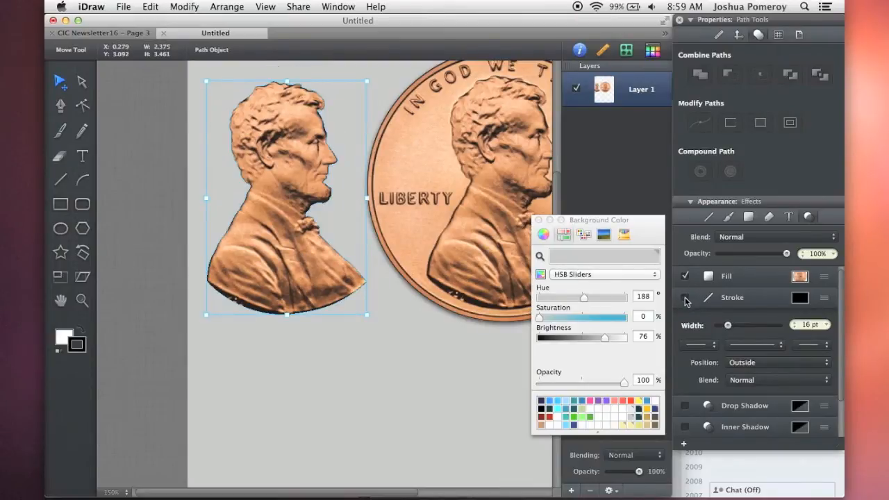
pyautogui.click(827, 299)
pyautogui.rightClick(759, 422)
pyautogui.moveTo(778, 431)
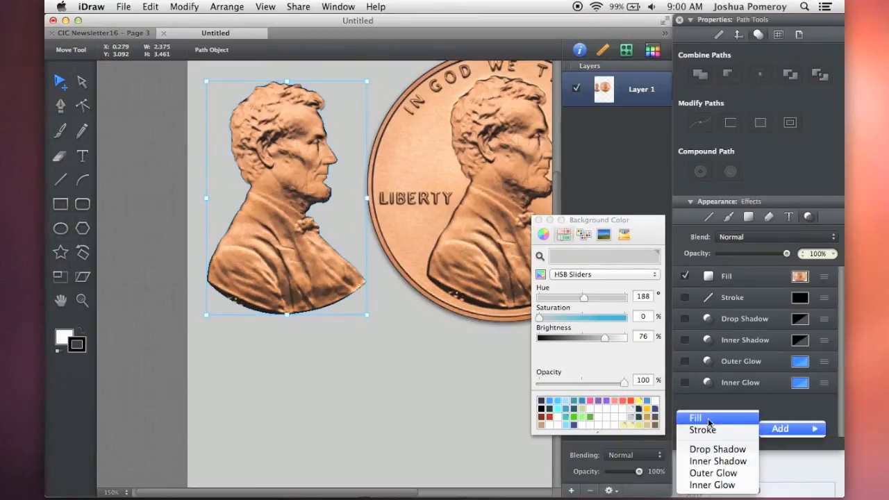
pyautogui.click(709, 419)
# Make the portrait's new fill a linear gradient at an angle of -90°.
pyautogui.click(823, 297)
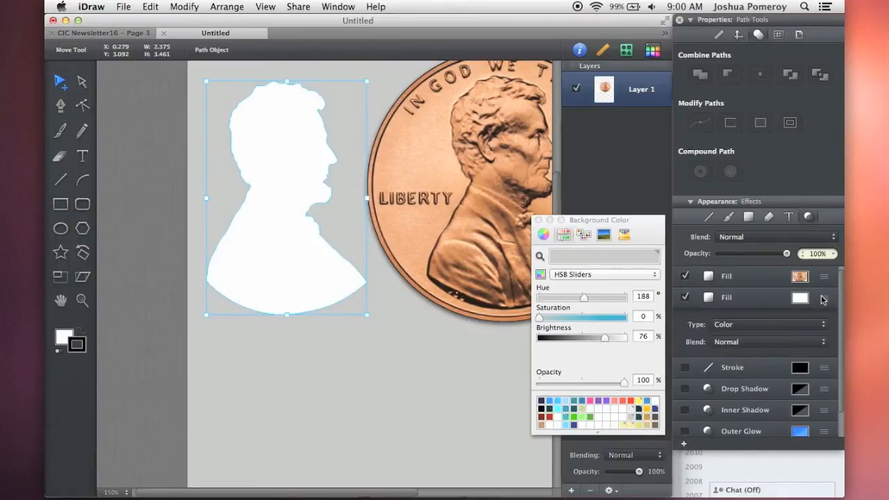
pyautogui.click(750, 324)
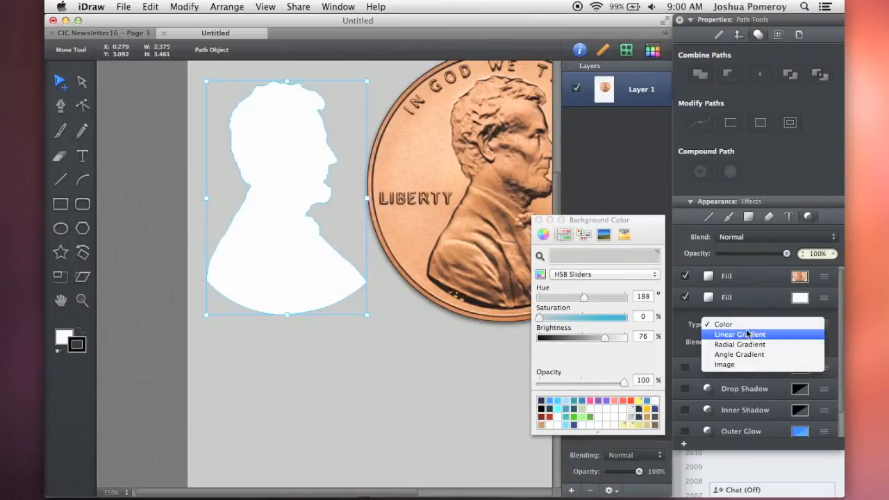
pyautogui.click(747, 334)
pyautogui.click(755, 366)
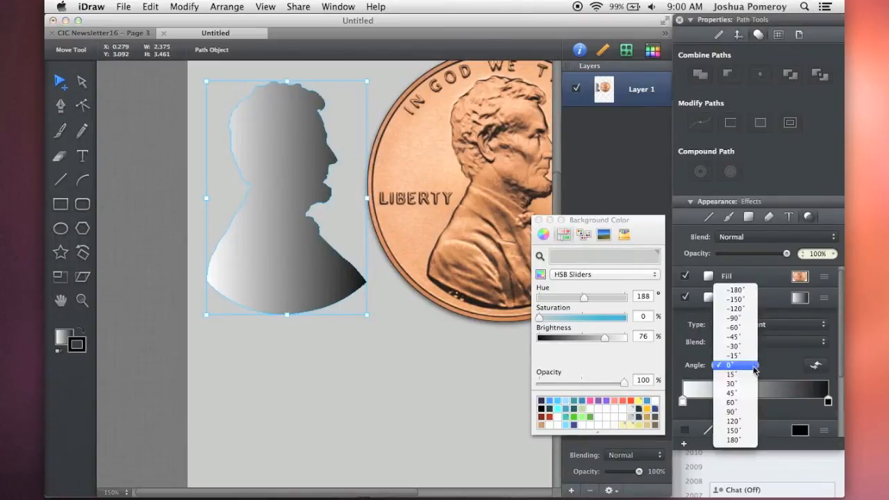
pyautogui.click(748, 318)
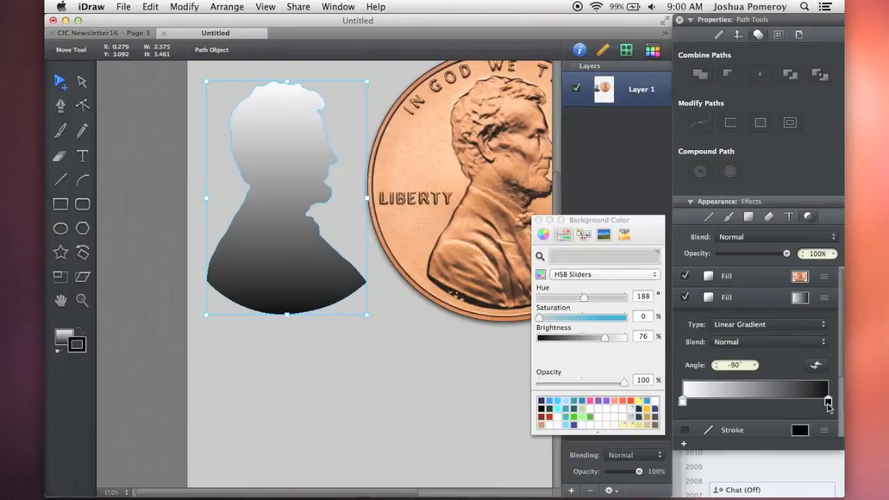
# Recolour the gradient's black end stop with a dark brown sampled from the bottom of the penny's portrait (hue 10, saturation 64, brightness 18).
pyautogui.click(828, 403)
pyautogui.click(540, 256)
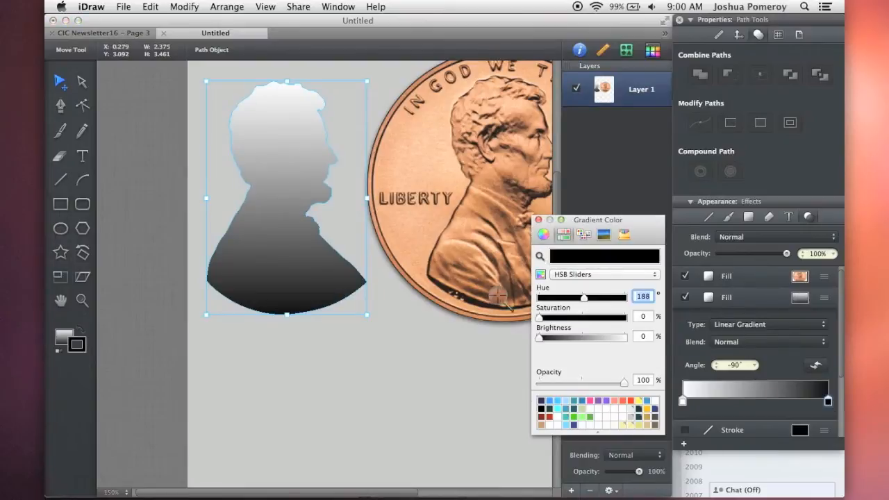
pyautogui.click(502, 303)
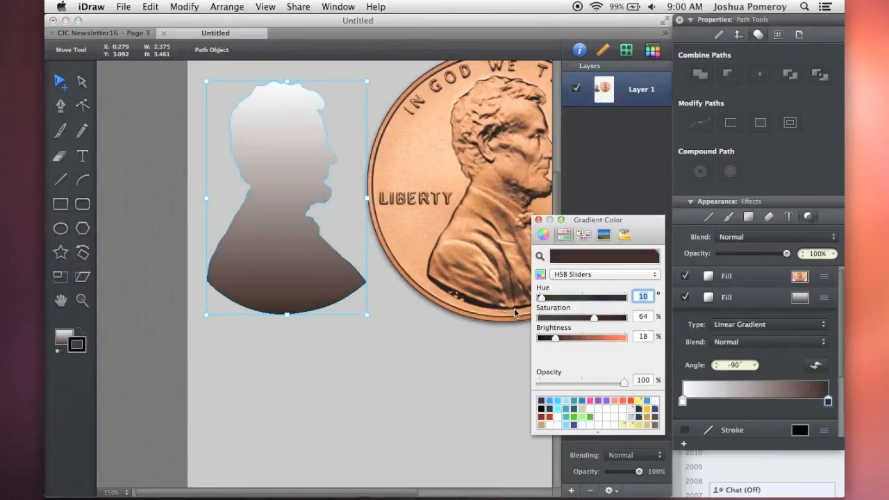
# Add a gradient stop about three quarters along and colour it copper sampled from the penny portrait's shoulder (hue 21, saturation 50, brightness 81).
pyautogui.click(787, 402)
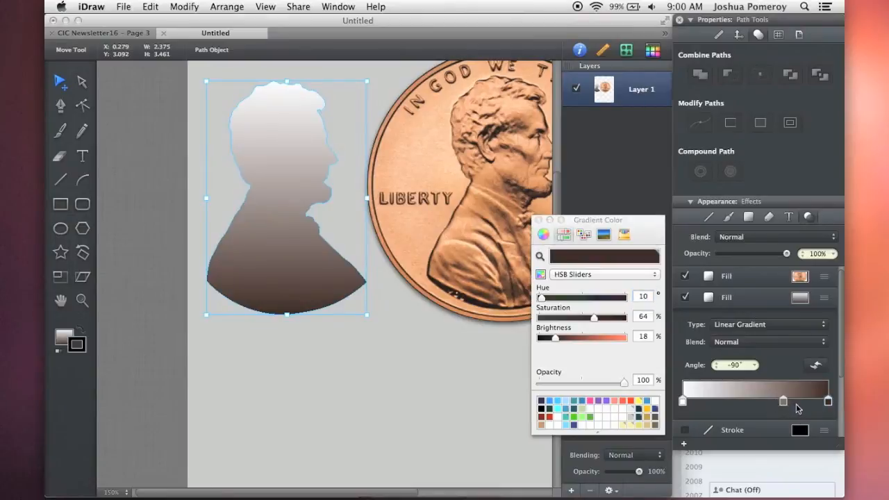
pyautogui.click(539, 256)
pyautogui.click(470, 261)
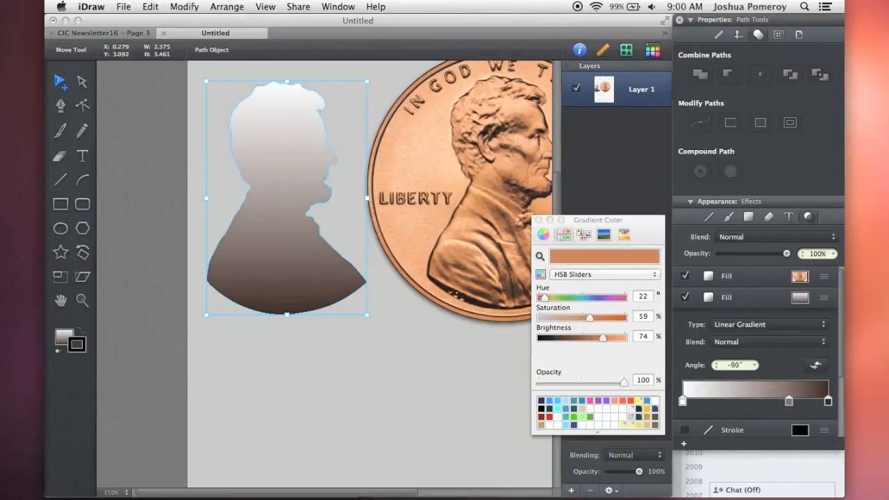
pyautogui.click(789, 402)
pyautogui.click(540, 257)
pyautogui.click(453, 253)
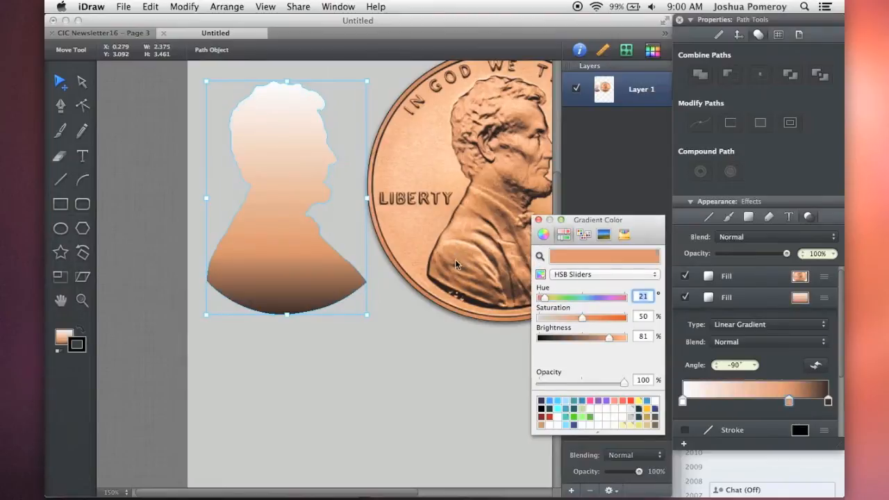
# Recolour the gradient's white start stop with a light copper sampled from the penny's background above LIBERTY.
pyautogui.click(684, 402)
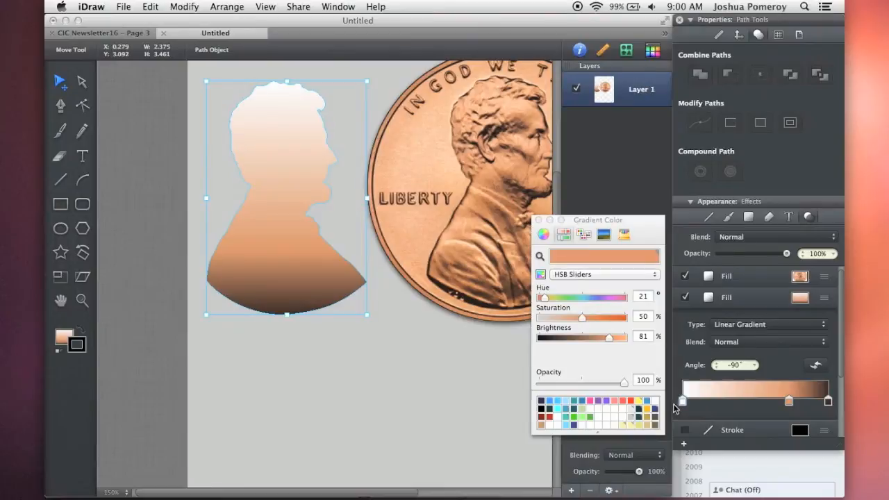
pyautogui.click(682, 401)
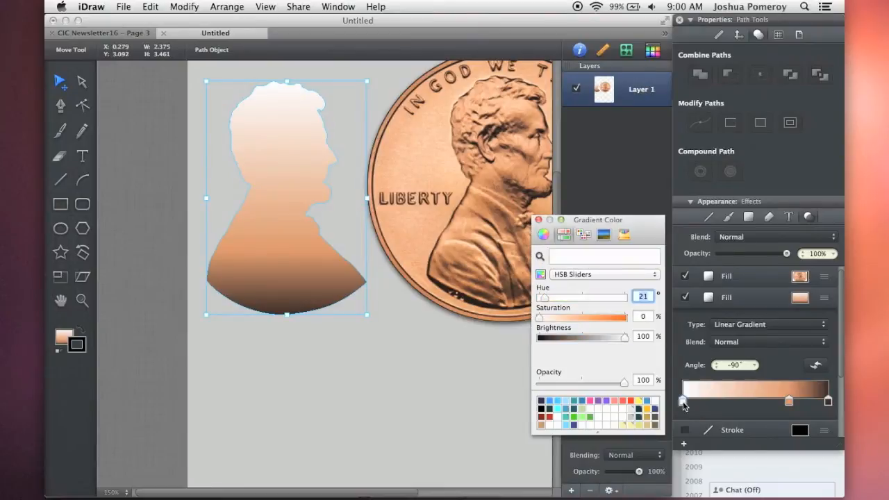
pyautogui.click(541, 258)
pyautogui.click(411, 159)
# Add a stop near the gradient's middle, resample a copper tone from the penny's hair, and shift the three-quarter stop slightly toward the start.
pyautogui.click(748, 403)
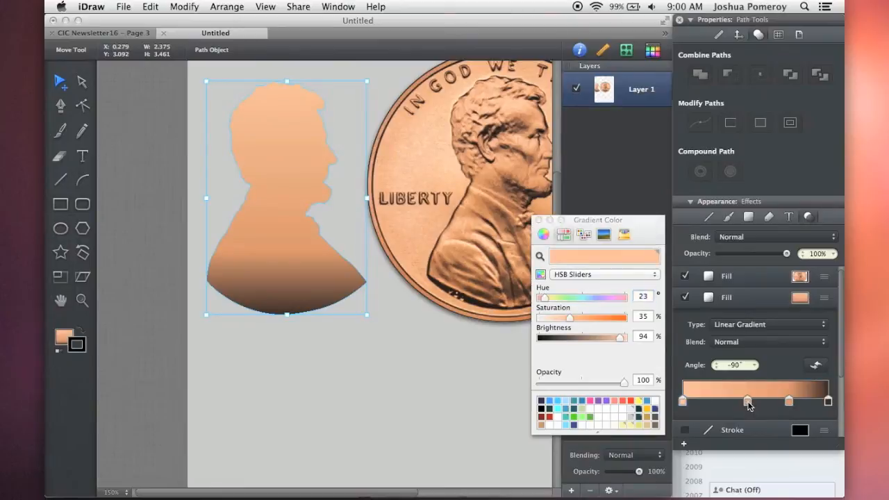
pyautogui.moveTo(747, 404); pyautogui.dragTo(683, 409)
pyautogui.click(629, 354)
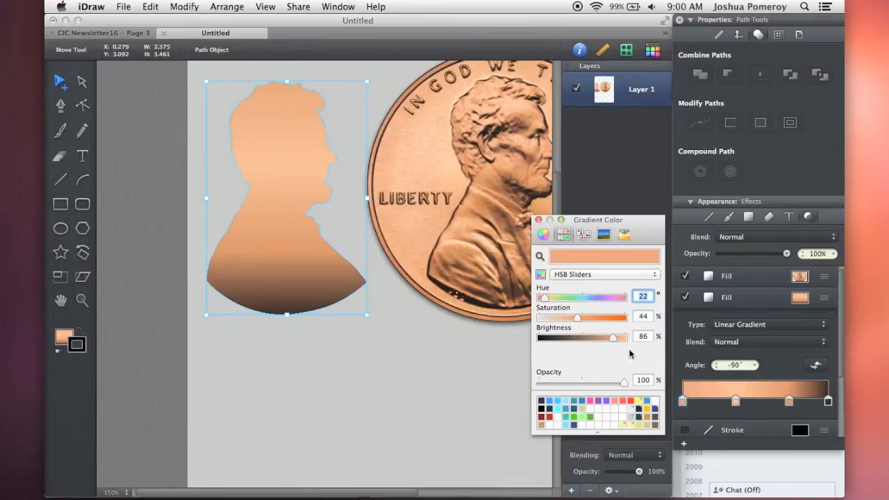
pyautogui.click(539, 257)
pyautogui.click(483, 82)
pyautogui.moveTo(788, 402); pyautogui.dragTo(779, 409)
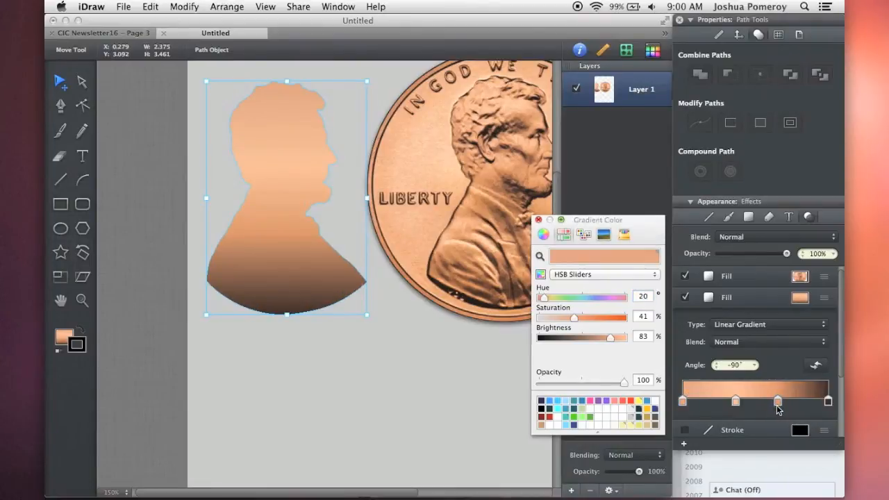
# Add a stop about a quarter along in darker copper sampled from the portrait's cheek, and move the middle stop toward the dark end.
pyautogui.click(718, 404)
pyautogui.doubleClick(719, 404)
pyautogui.click(541, 256)
pyautogui.click(526, 161)
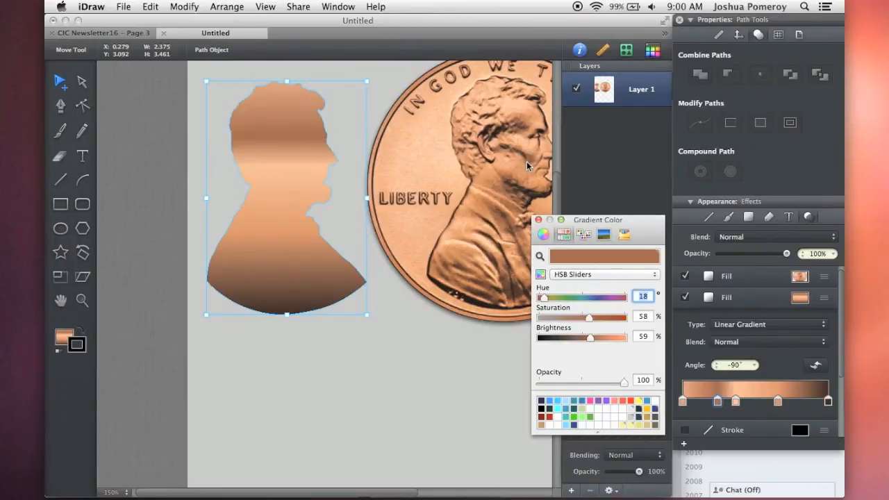
pyautogui.moveTo(735, 401); pyautogui.dragTo(758, 402)
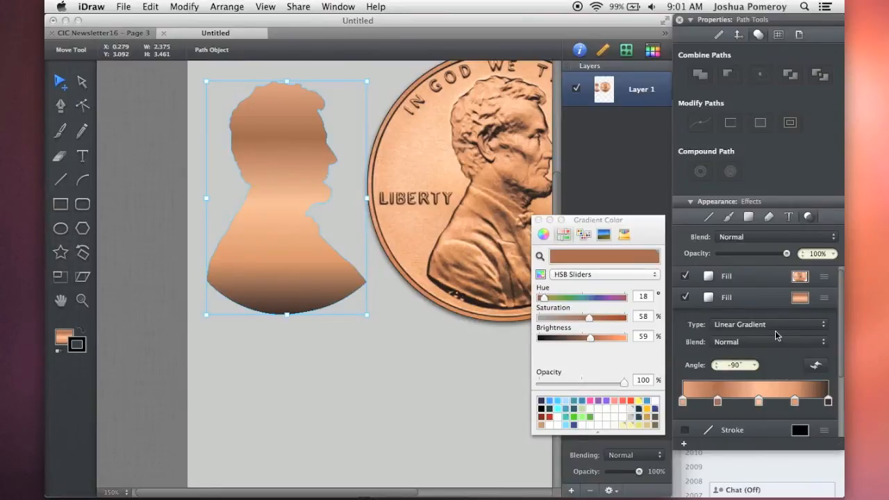
# Try the Overlay and Luminosity blend modes on the portrait's gradient fill, and set it to Difference.
pyautogui.click(750, 342)
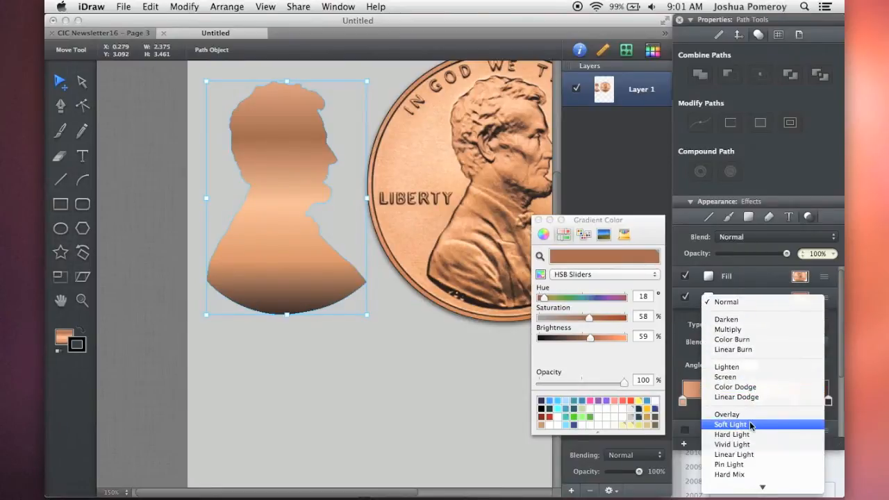
pyautogui.click(750, 415)
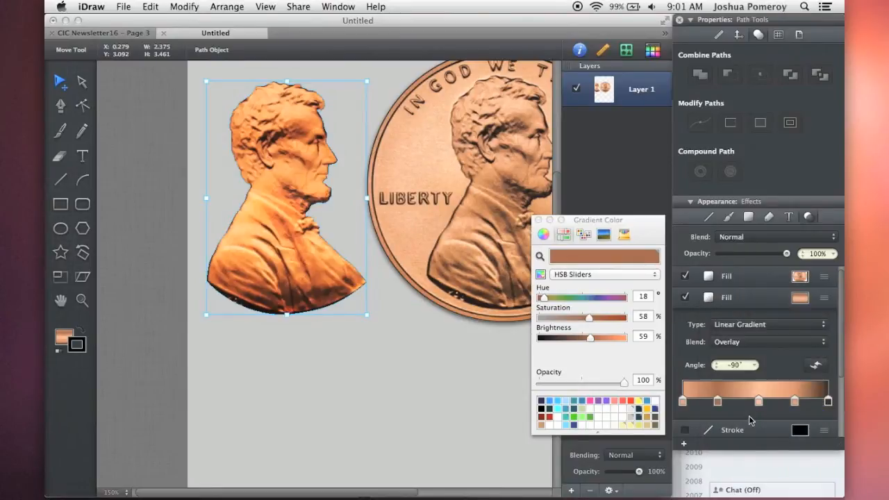
pyautogui.click(754, 343)
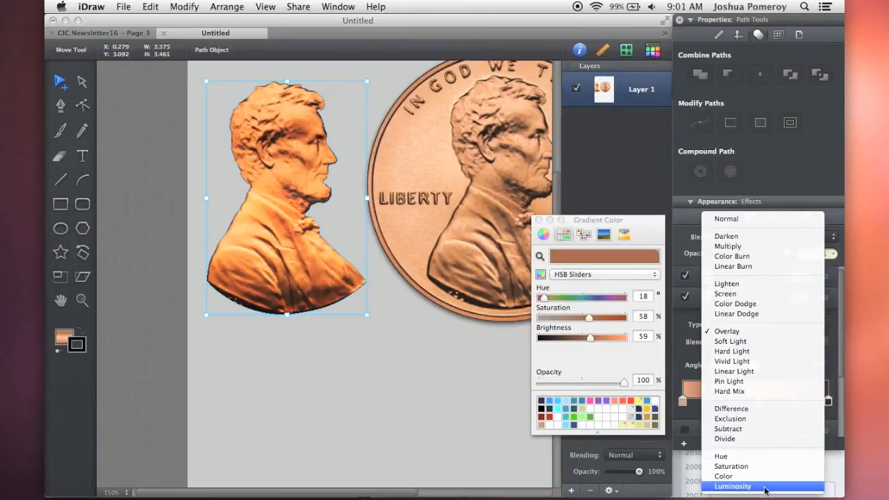
pyautogui.click(763, 480)
pyautogui.click(758, 344)
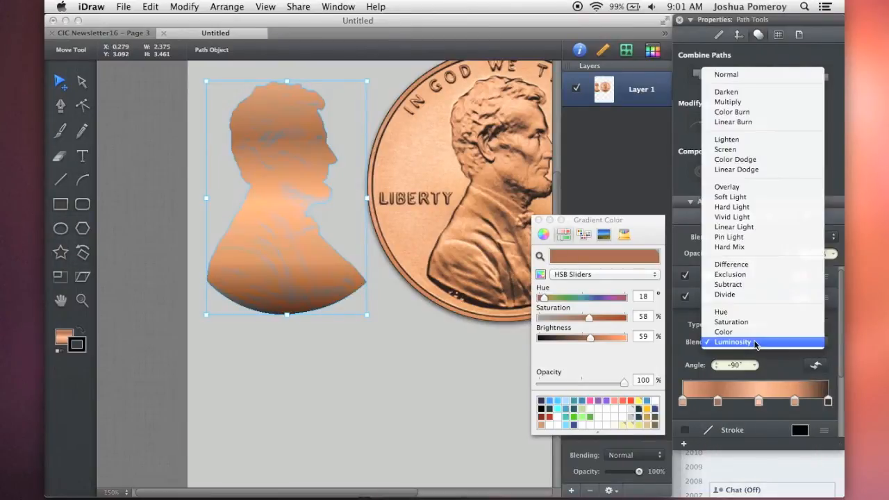
pyautogui.click(738, 270)
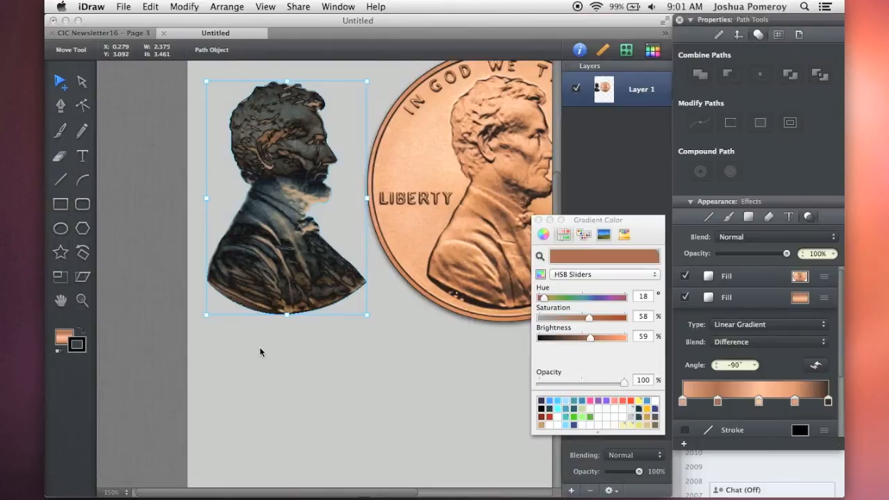
# Duplicate the portrait cutout and place the copy below the penny, at about X 1.67, Y 5.969.
pyautogui.click(157, 181)
pyautogui.scroll(-1, 317, 206)
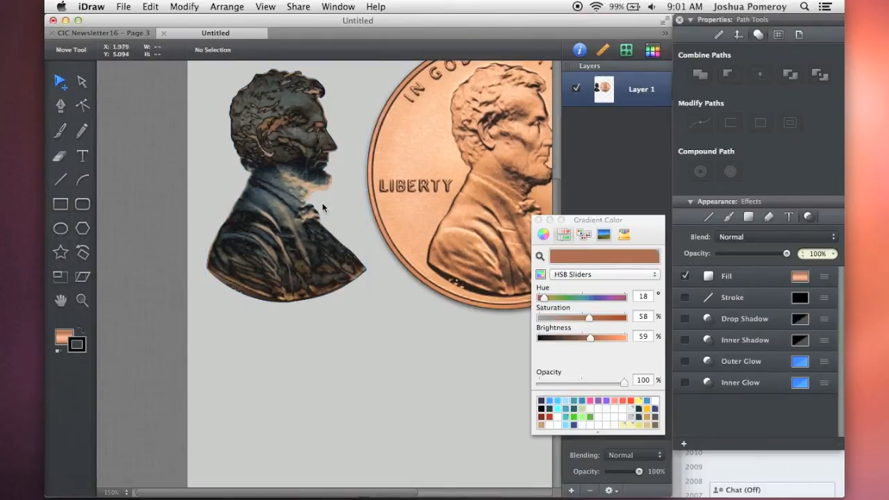
pyautogui.scroll(-2, 311, 197)
pyautogui.moveTo(300, 190); pyautogui.dragTo(355, 300)
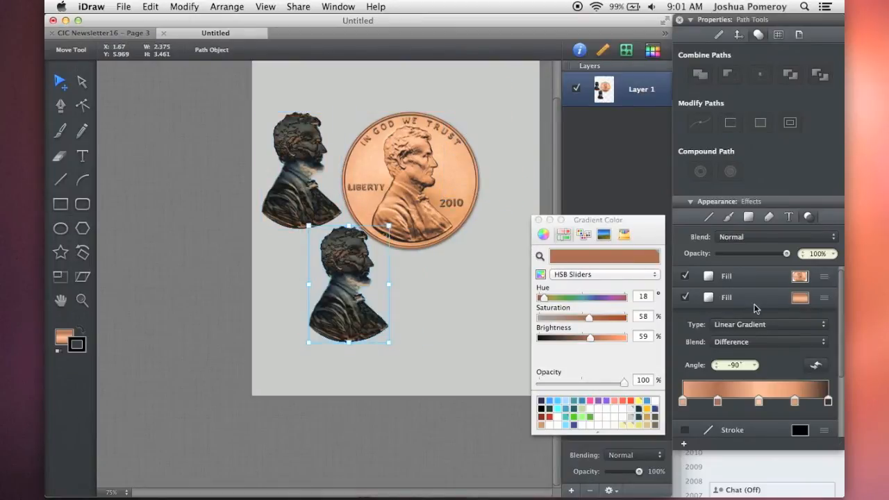
# Try the Exclusion and Subtract blend modes on the copied portrait's gradient fill, and set it to Linear Light.
pyautogui.click(756, 341)
pyautogui.click(760, 354)
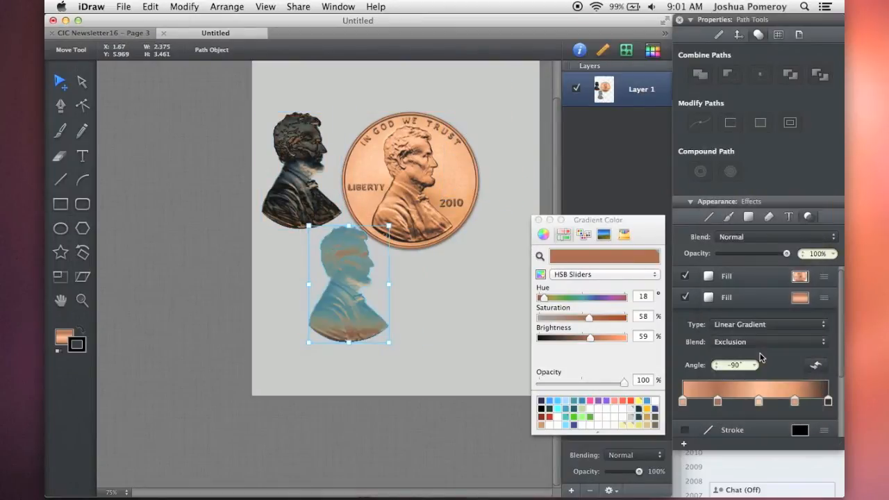
pyautogui.click(756, 342)
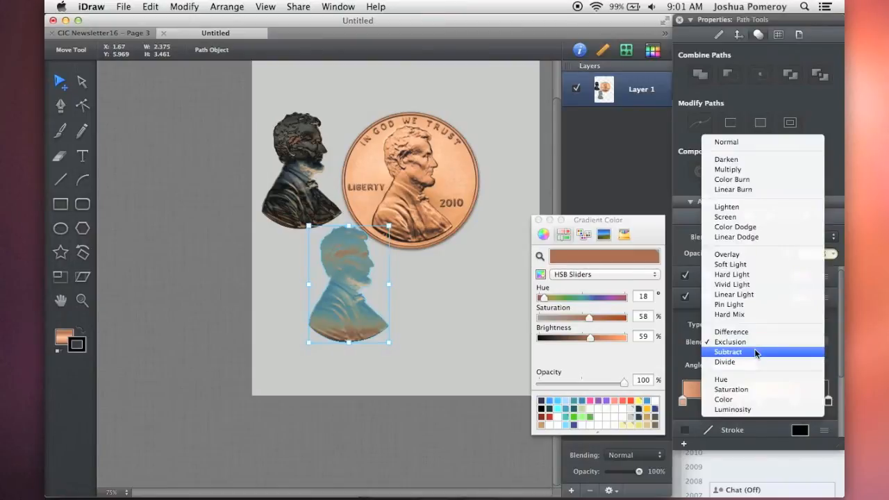
pyautogui.click(757, 353)
pyautogui.click(752, 342)
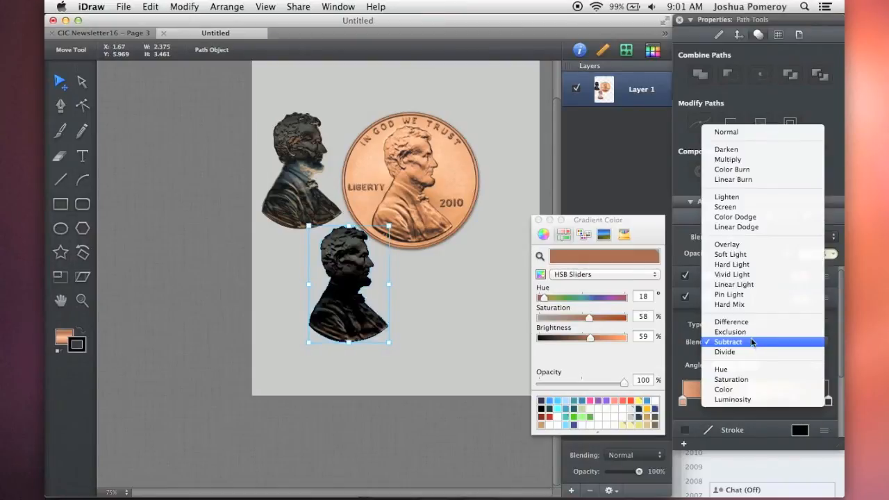
pyautogui.click(747, 285)
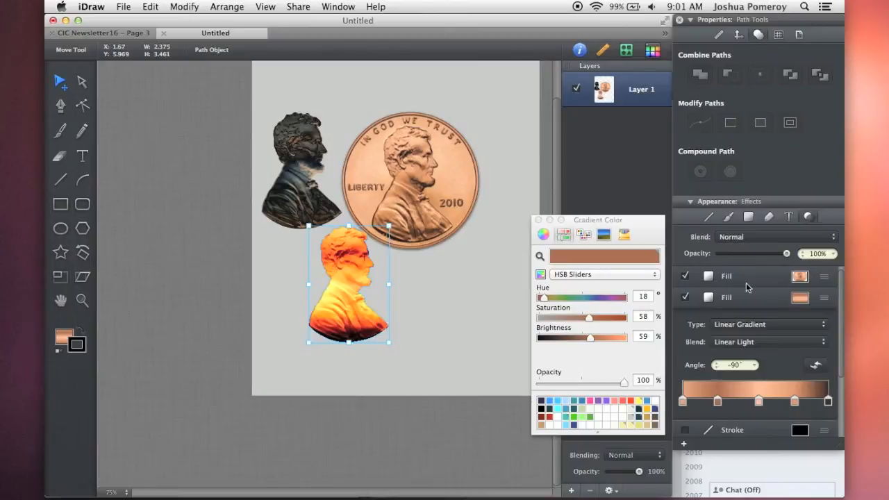
# Try the Vivid Light, Hard Light, Soft Light and Linear Dodge blend modes on the copied portrait's gradient fill.
pyautogui.click(747, 342)
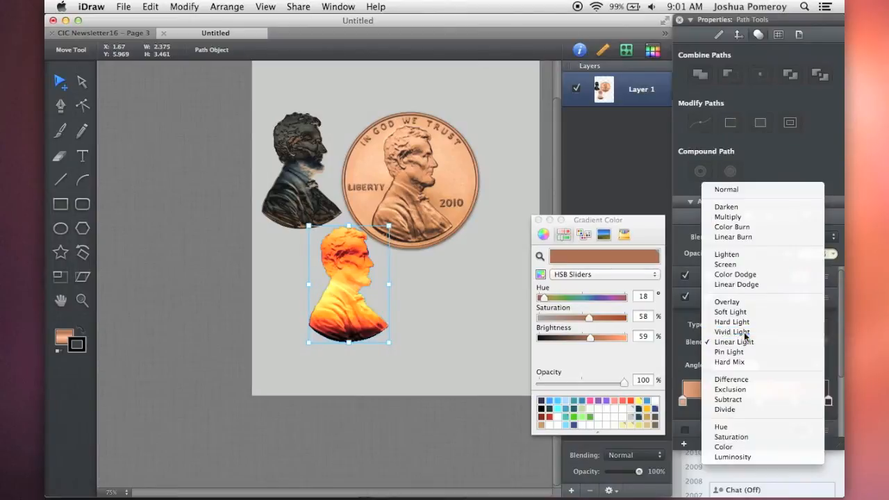
pyautogui.click(748, 332)
pyautogui.click(747, 342)
pyautogui.click(747, 332)
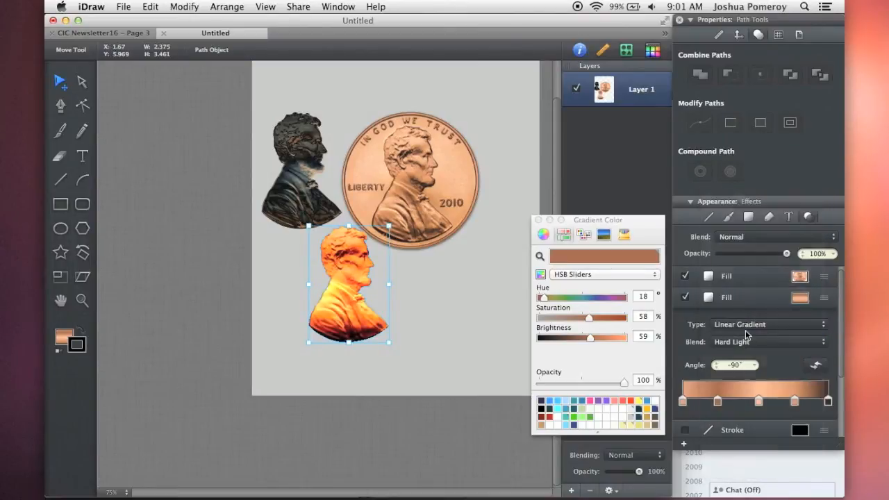
pyautogui.click(748, 343)
pyautogui.click(748, 332)
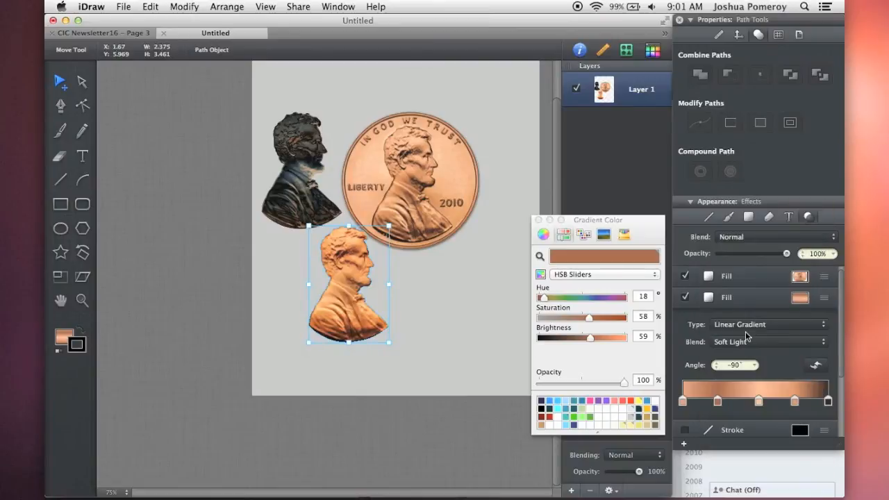
pyautogui.click(748, 342)
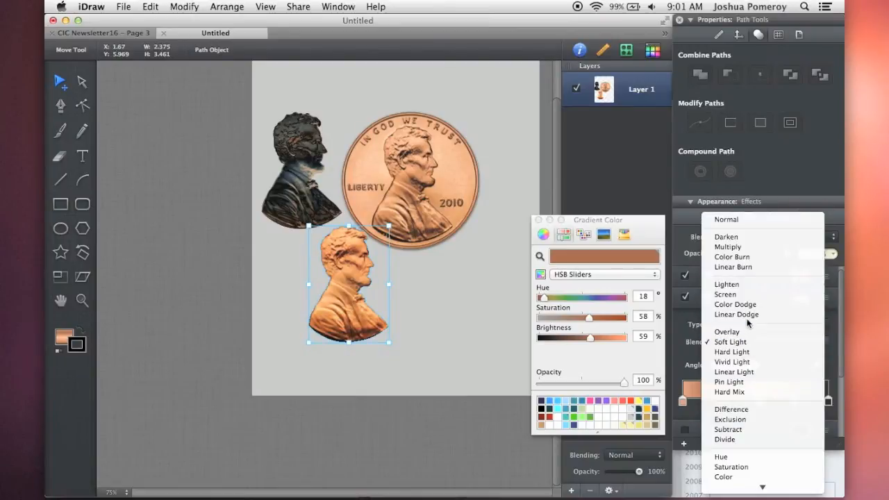
pyautogui.click(747, 315)
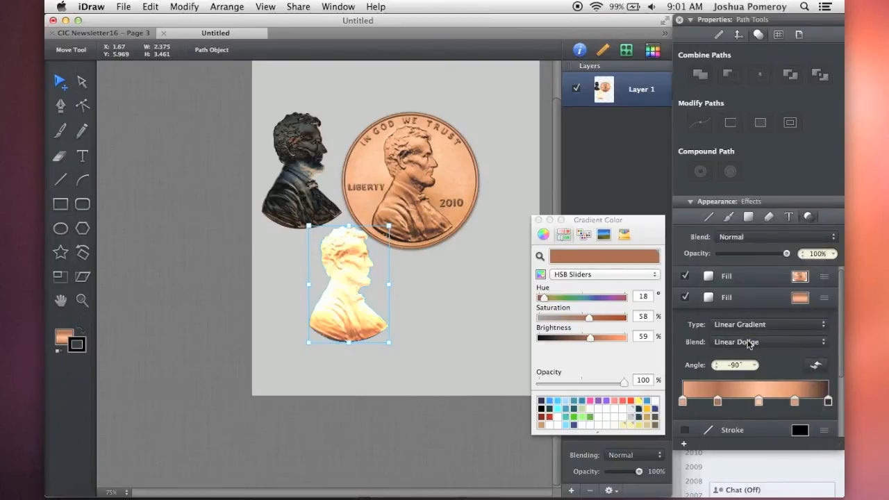
# Try the Lighten, Multiply and Darken blend modes on the copied portrait's gradient fill, and set it to Normal.
pyautogui.click(748, 342)
pyautogui.click(748, 313)
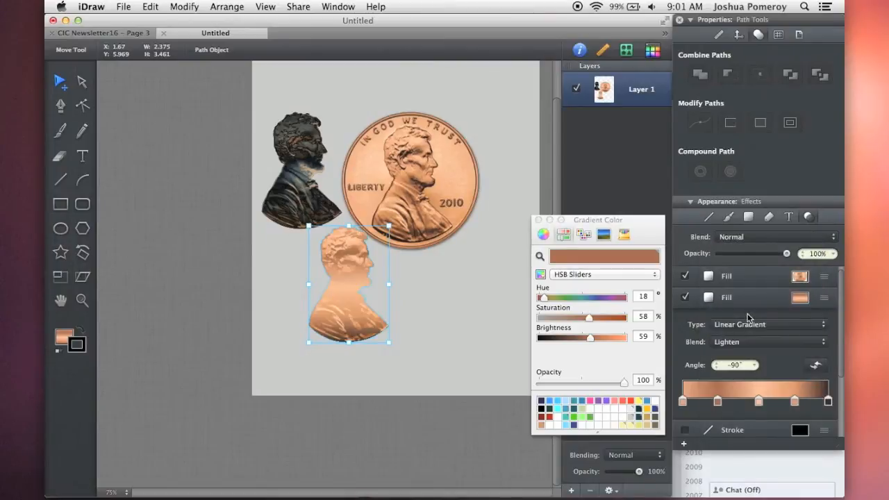
pyautogui.click(750, 341)
pyautogui.click(746, 305)
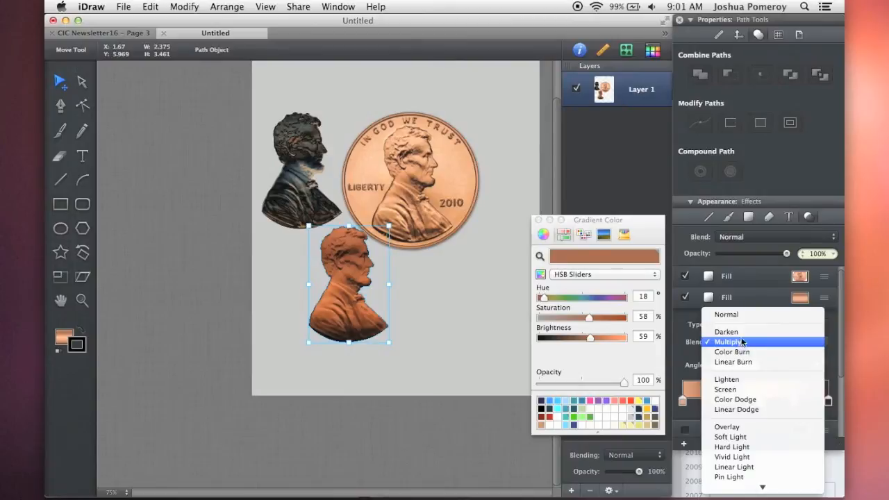
pyautogui.click(743, 332)
pyautogui.click(743, 342)
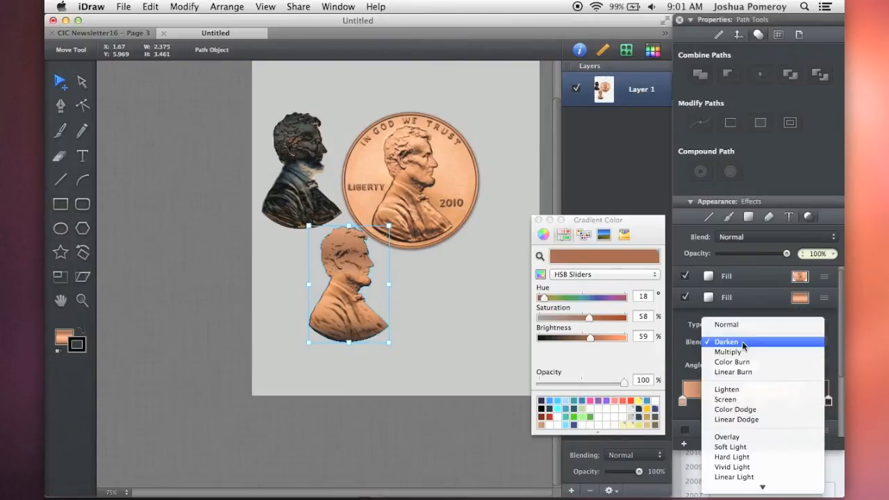
pyautogui.click(754, 323)
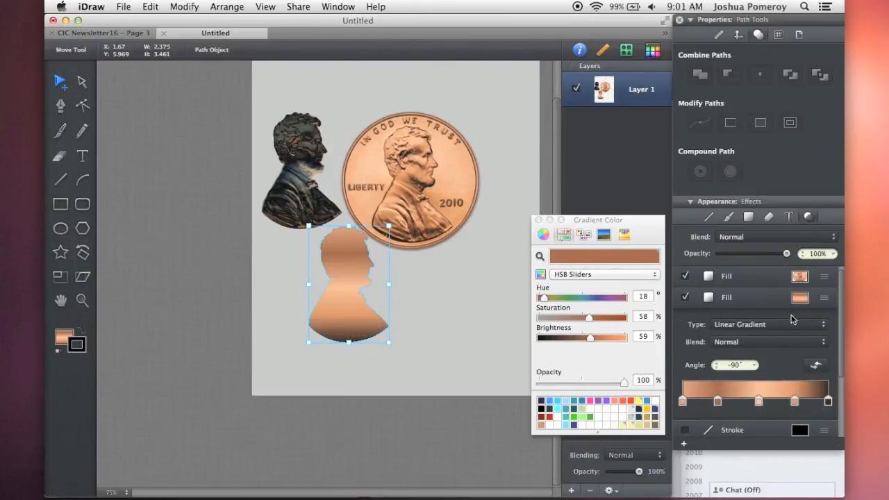
# Reorder the copied portrait's fills so the gradient fill is listed above the coin image fill.
pyautogui.scroll(-1, 778, 334)
pyautogui.scroll(1, 778, 334)
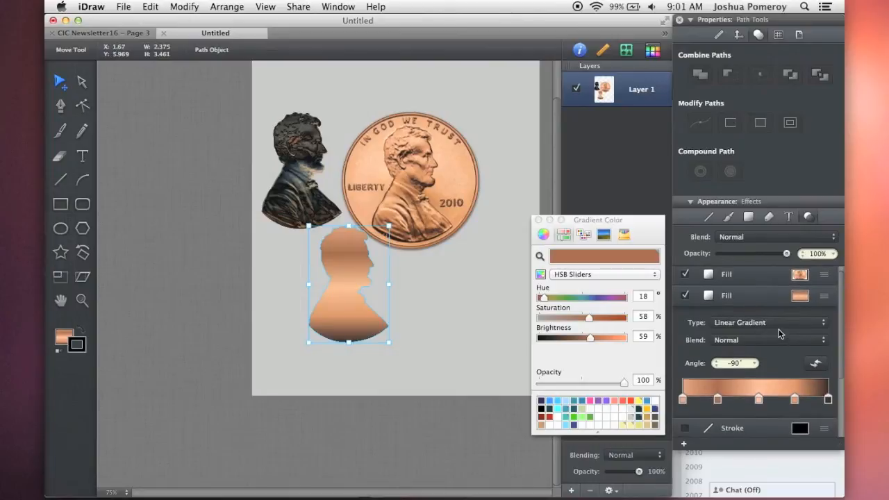
pyautogui.click(767, 301)
pyautogui.click(825, 299)
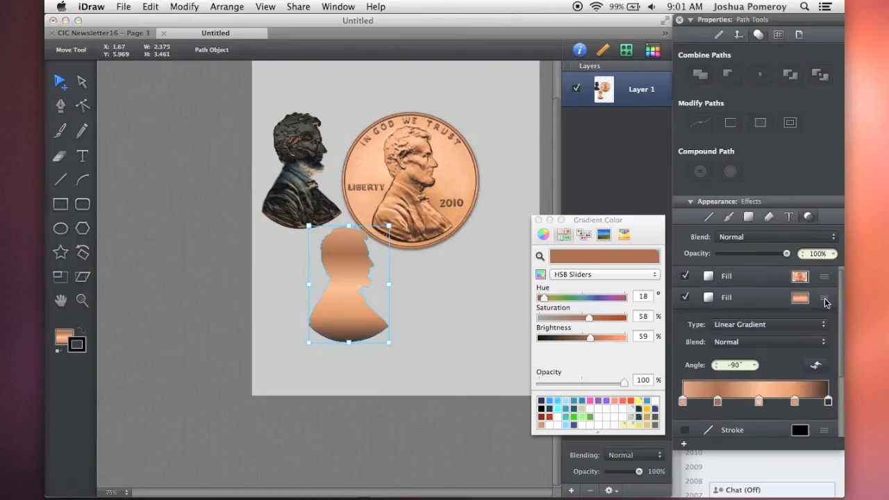
pyautogui.scroll(-2, 783, 345)
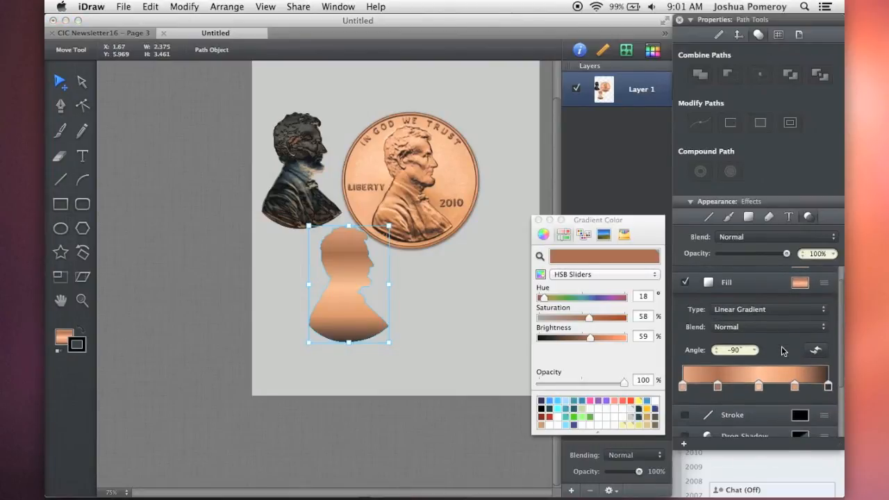
pyautogui.scroll(-2, 783, 351)
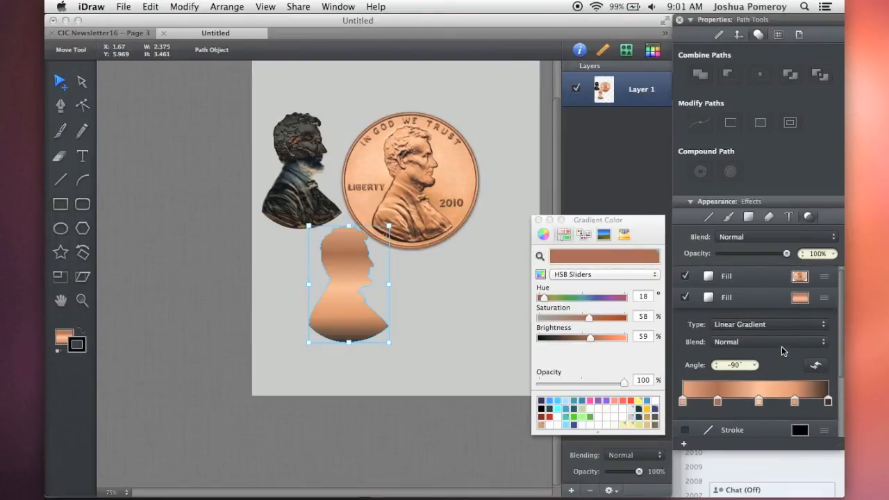
pyautogui.click(772, 279)
pyautogui.moveTo(773, 403)
pyautogui.mouseDown()
pyautogui.moveTo(763, 401)
pyautogui.moveTo(775, 401)
pyautogui.mouseUp()
pyautogui.click(823, 279)
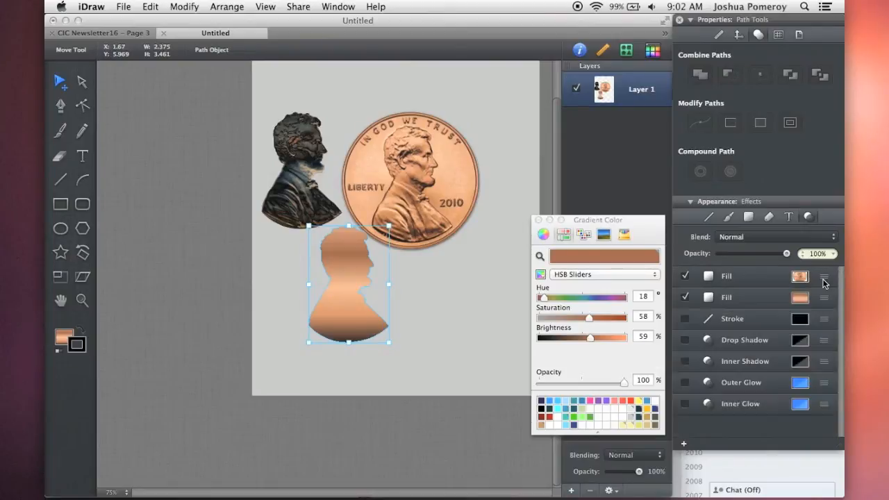
pyautogui.moveTo(755, 306); pyautogui.dragTo(760, 283)
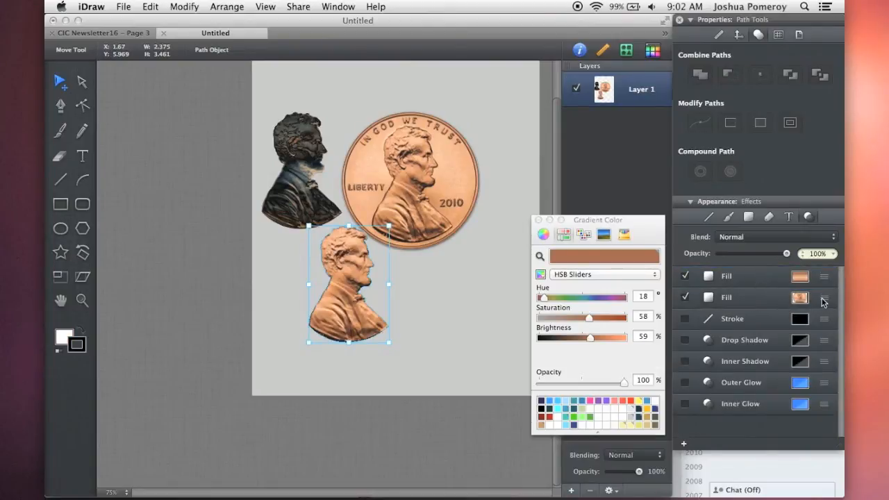
# Lower the opacity of the copied portrait's coin image fill so the copper gradient blends with it, and deselect the portrait.
pyautogui.click(824, 299)
pyautogui.moveTo(771, 418); pyautogui.dragTo(736, 417)
pyautogui.click(417, 319)
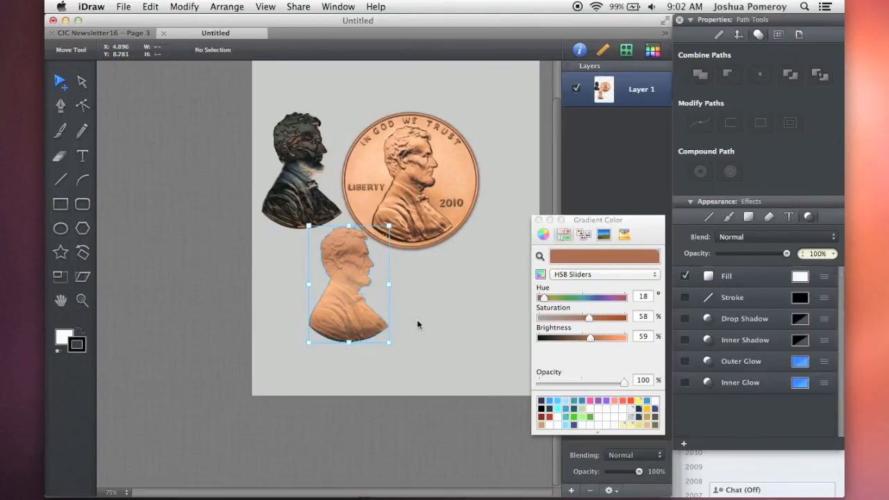
# Place the copper portrait left of the dark one, at about X -2.375, Y 2.6, and shift all three objects toward the page's centre.
pyautogui.moveTo(349, 316); pyautogui.dragTo(218, 209)
pyautogui.moveTo(461, 276); pyautogui.dragTo(174, 111)
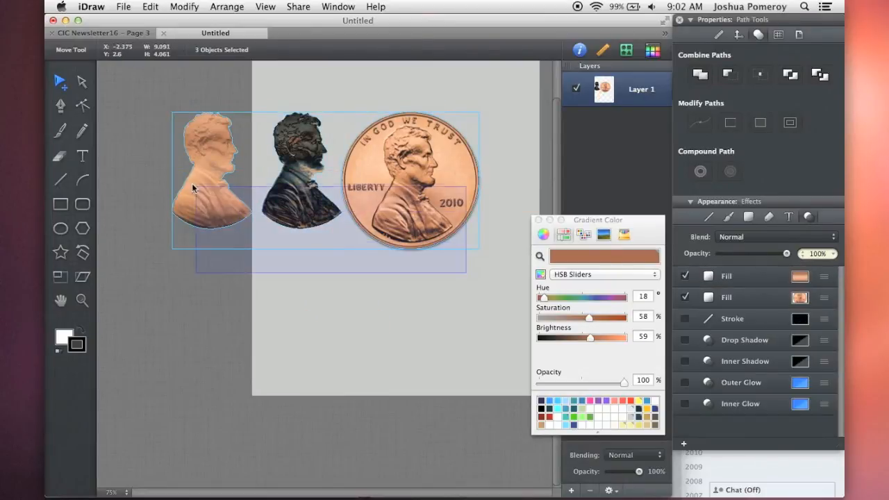
pyautogui.moveTo(391, 193); pyautogui.dragTo(463, 235)
pyautogui.click(446, 348)
pyautogui.scroll(-5, 444, 313)
pyautogui.scroll(5, 444, 314)
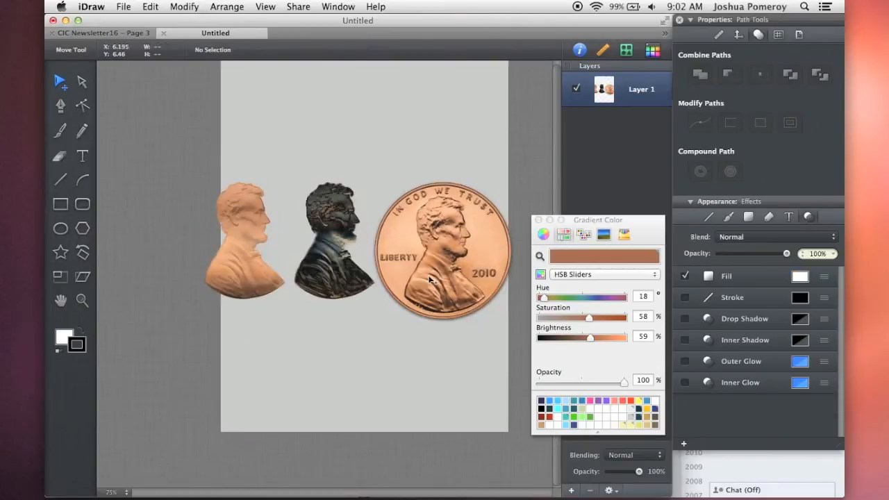
# View the coins in the CIC Newsletter16 document, and examine the copper and dark portraits' outlines up close in the untitled document.
pyautogui.click(114, 34)
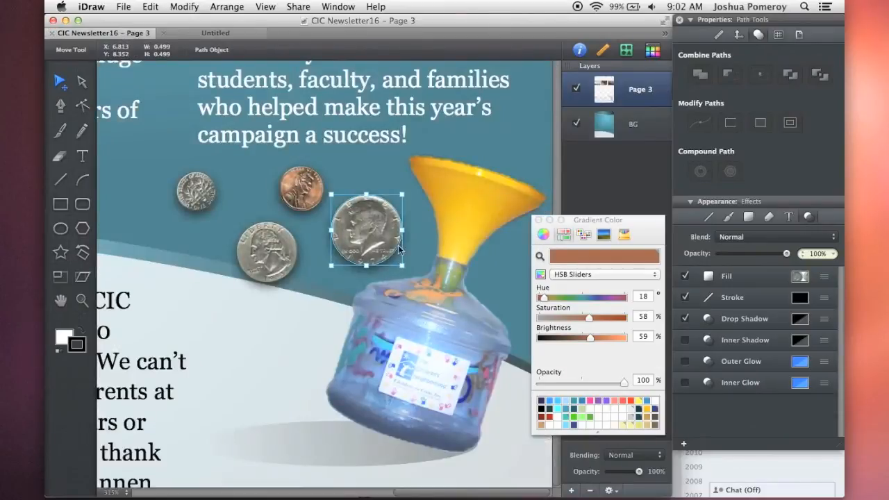
pyautogui.scroll(-3, 331, 288)
pyautogui.click(293, 303)
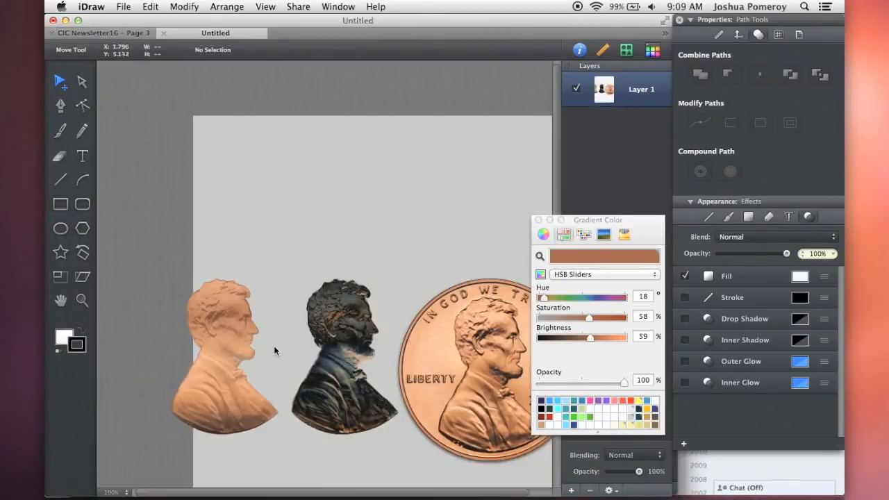
pyautogui.scroll(-3, 275, 346)
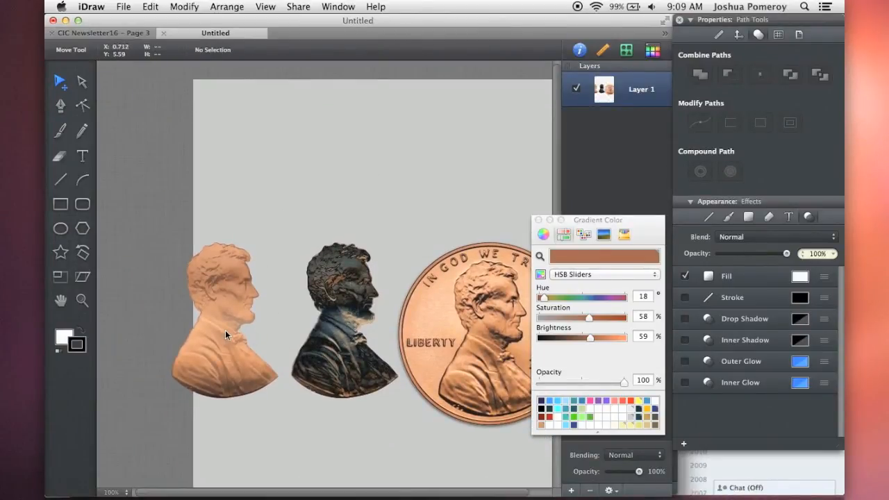
pyautogui.press('z')
pyautogui.click(267, 289)
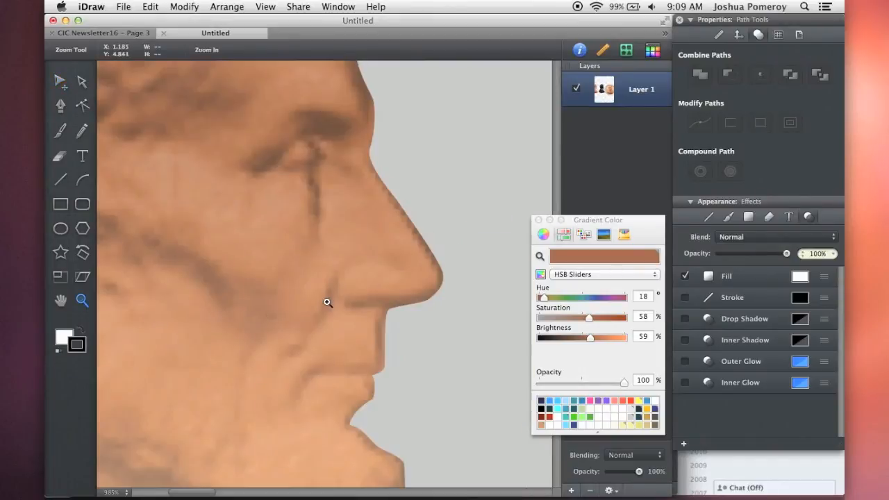
pyautogui.hscroll(15, 328, 303)
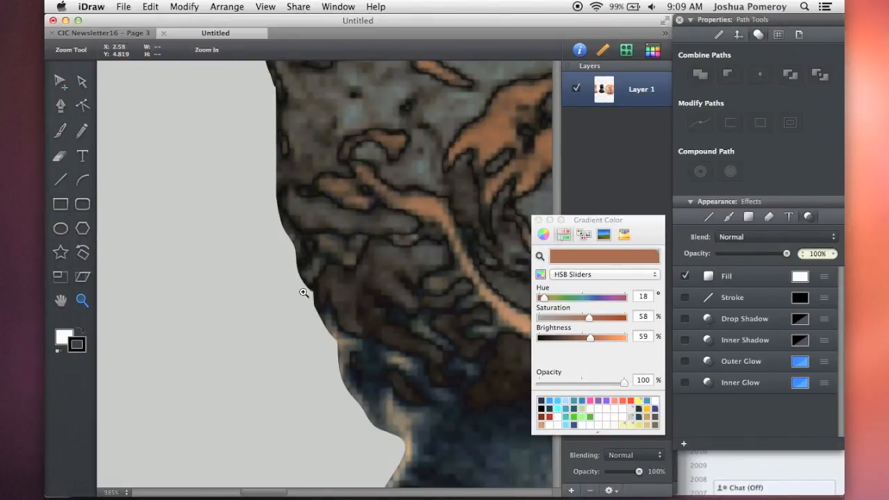
pyautogui.keyDown('alt'); pyautogui.click(323, 304); pyautogui.keyUp('alt')
pyautogui.keyDown('alt'); pyautogui.click(336, 311); pyautogui.keyUp('alt')
# Enlarge the copper portrait to about 6.739 by 9.82 and move it to about X -2.047, Y 0.354.
pyautogui.press('v')
pyautogui.click(254, 329)
pyautogui.moveTo(298, 252); pyautogui.dragTo(457, 111)
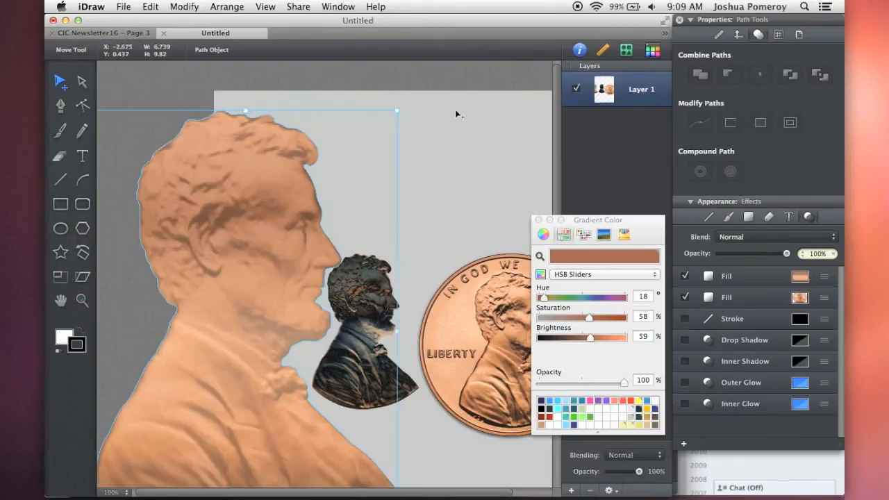
pyautogui.moveTo(273, 257); pyautogui.dragTo(301, 256)
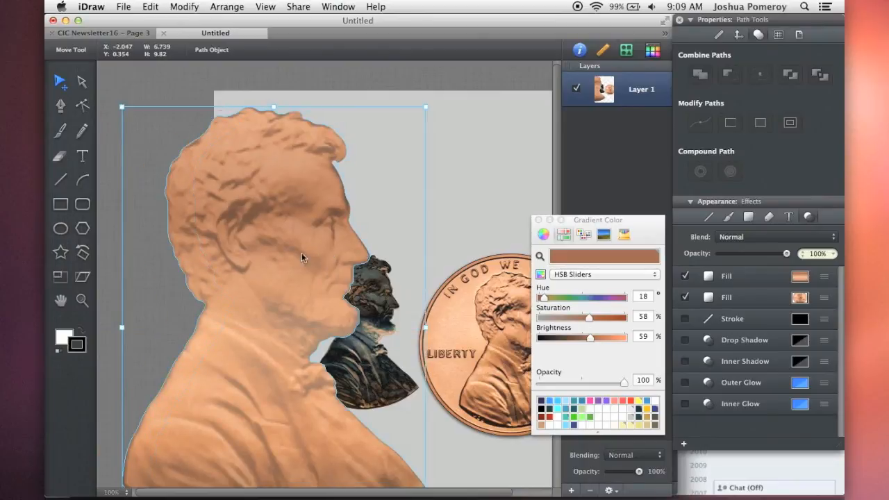
pyautogui.click(426, 225)
# Examine the enlarged copper portrait's outline and image texture up close, from the hair down to the face.
pyautogui.press('z')
pyautogui.moveTo(339, 100); pyautogui.dragTo(272, 141)
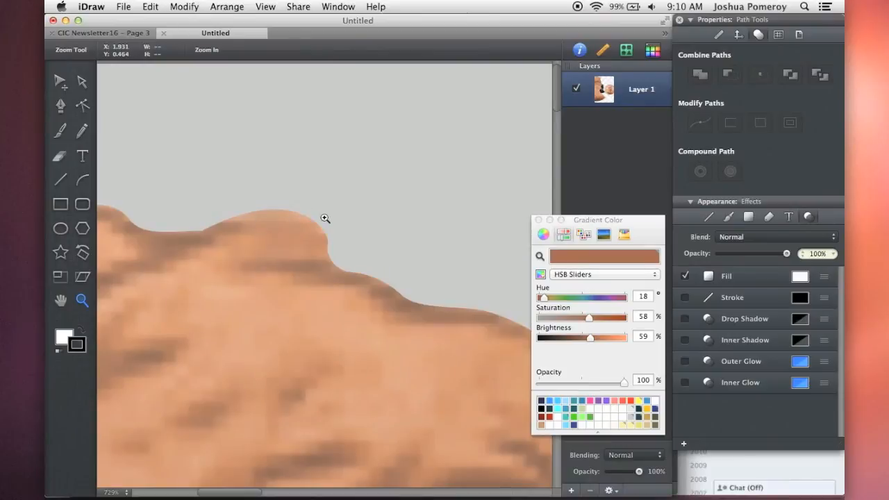
pyautogui.keyDown('alt'); pyautogui.click(391, 281); pyautogui.keyUp('alt')
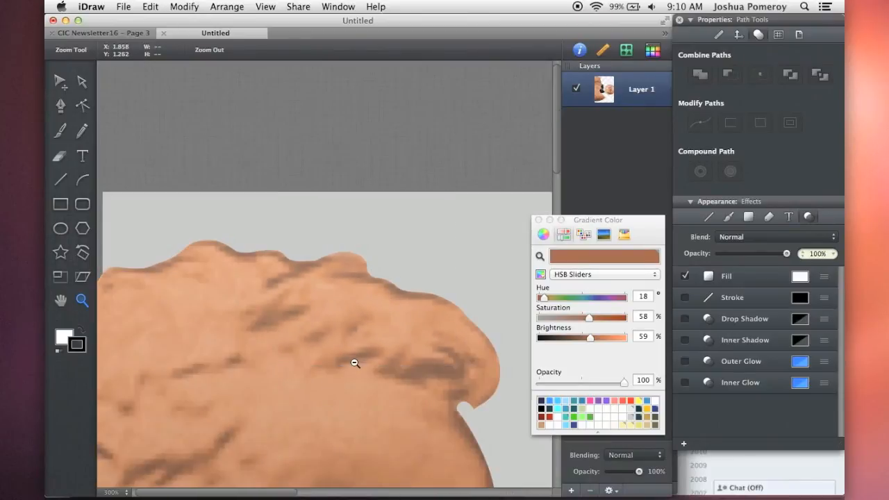
pyautogui.keyDown('alt'); pyautogui.click(403, 368); pyautogui.keyUp('alt')
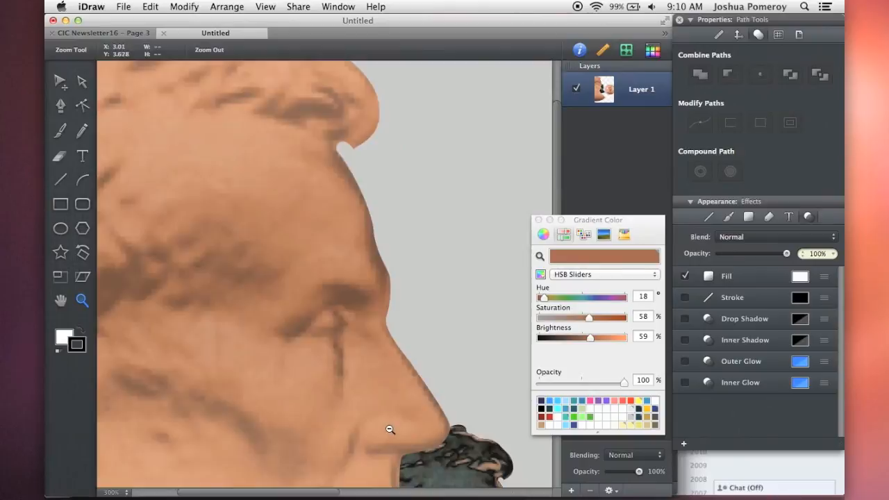
pyautogui.keyDown('alt'); pyautogui.click(387, 427); pyautogui.keyUp('alt')
pyautogui.moveTo(423, 483); pyautogui.dragTo(259, 391)
pyautogui.press('space')
pyautogui.keyDown('alt'); pyautogui.click(261, 390); pyautogui.keyUp('alt')
pyautogui.keyDown('alt'); pyautogui.click(306, 383); pyautogui.keyUp('alt')
pyautogui.keyDown('alt'); pyautogui.click(317, 389); pyautogui.keyUp('alt')
pyautogui.keyDown('alt'); pyautogui.click(318, 392); pyautogui.keyUp('alt')
pyautogui.press('v')
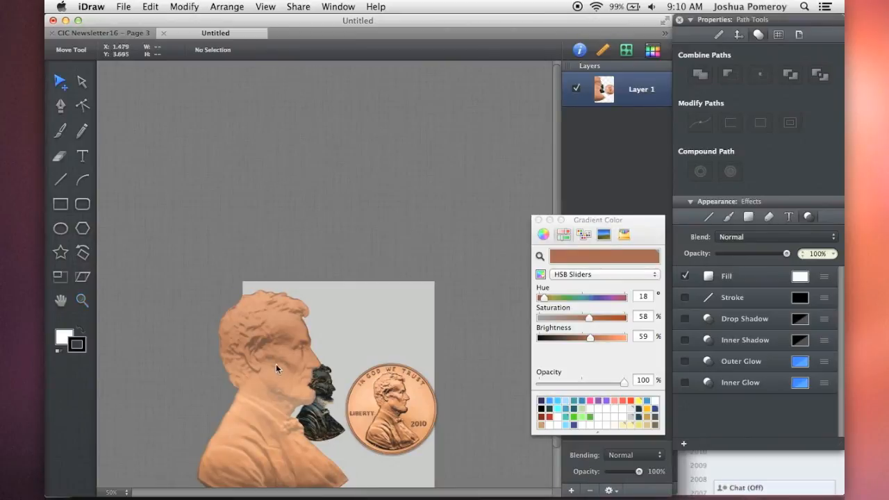
# Turn on the drop shadow for the enlarged copper portrait and view it deselected beside the penny.
pyautogui.click(275, 366)
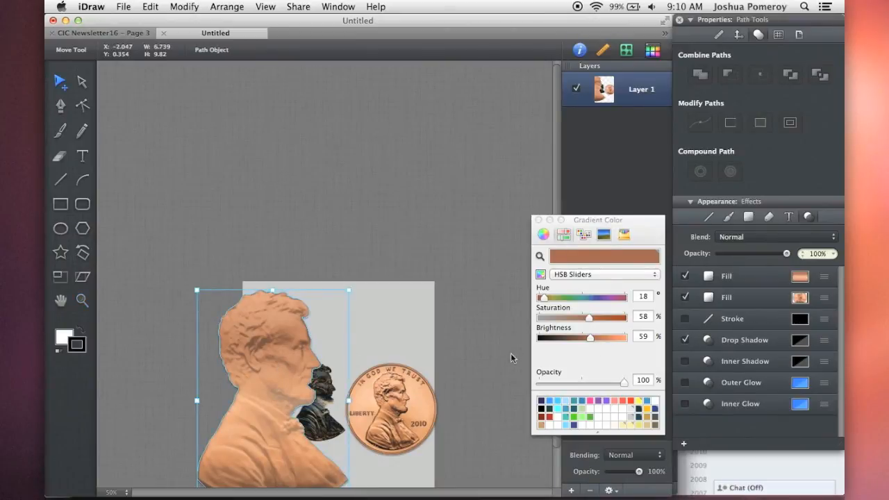
pyautogui.click(516, 353)
pyautogui.scroll(5, 303, 314)
pyautogui.scroll(-4, 325, 320)
pyautogui.moveTo(396, 397); pyautogui.dragTo(372, 274)
# Shrink the copper portrait to about 1.528 by 2.227, placed at about X 1.358, Y 4.422 beside the dark portrait.
pyautogui.click(260, 334)
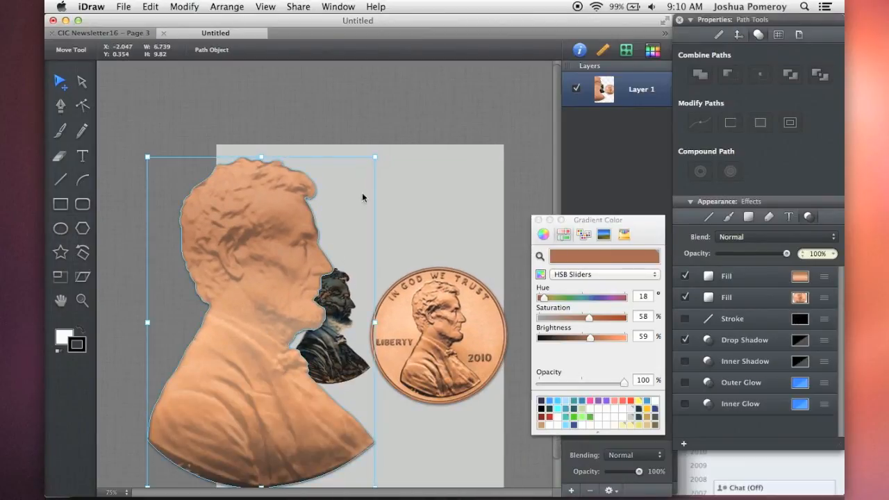
pyautogui.moveTo(373, 157); pyautogui.dragTo(322, 350)
pyautogui.scroll(3, 287, 328)
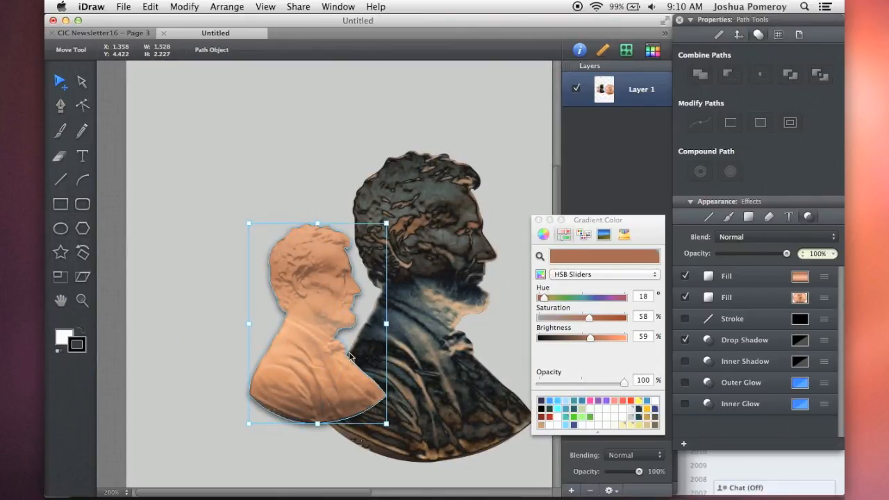
pyautogui.scroll(3, 357, 302)
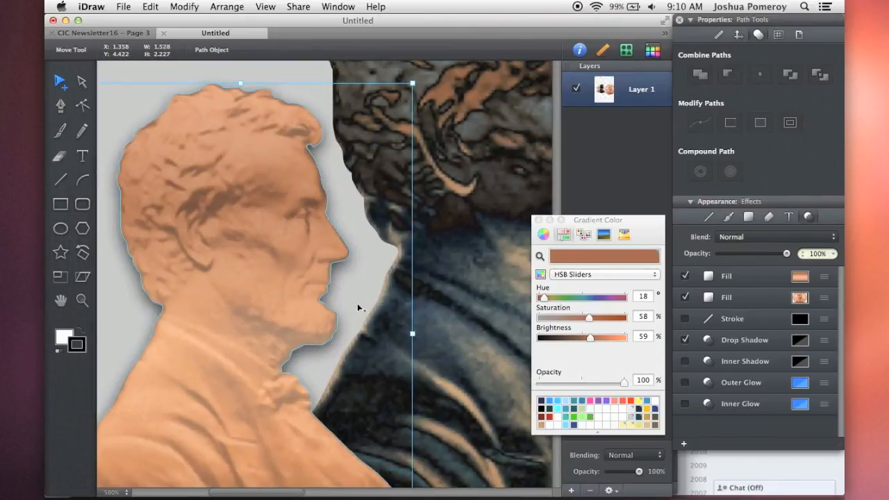
# Turn off the copper portrait's drop shadow and view all the artwork with nothing selected.
pyautogui.click(685, 340)
pyautogui.click(466, 265)
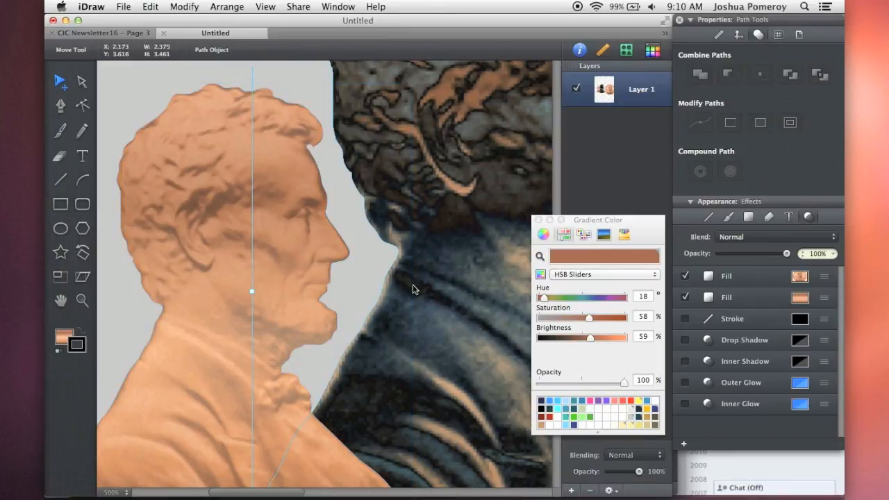
pyautogui.scroll(-2, 228, 265)
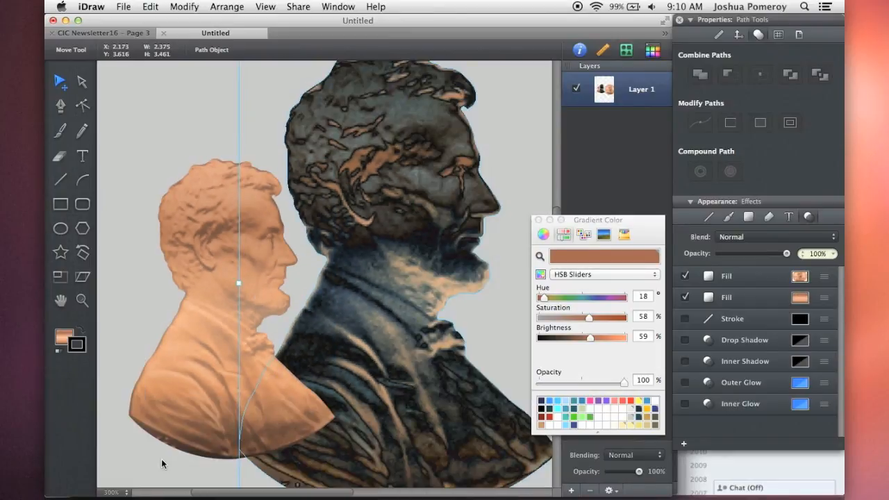
pyautogui.click(166, 460)
pyautogui.scroll(-2, 182, 453)
pyautogui.click(266, 396)
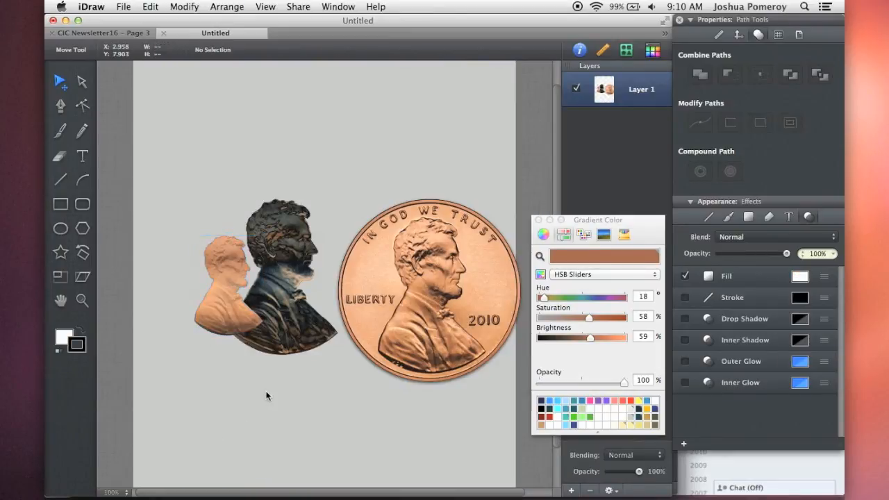